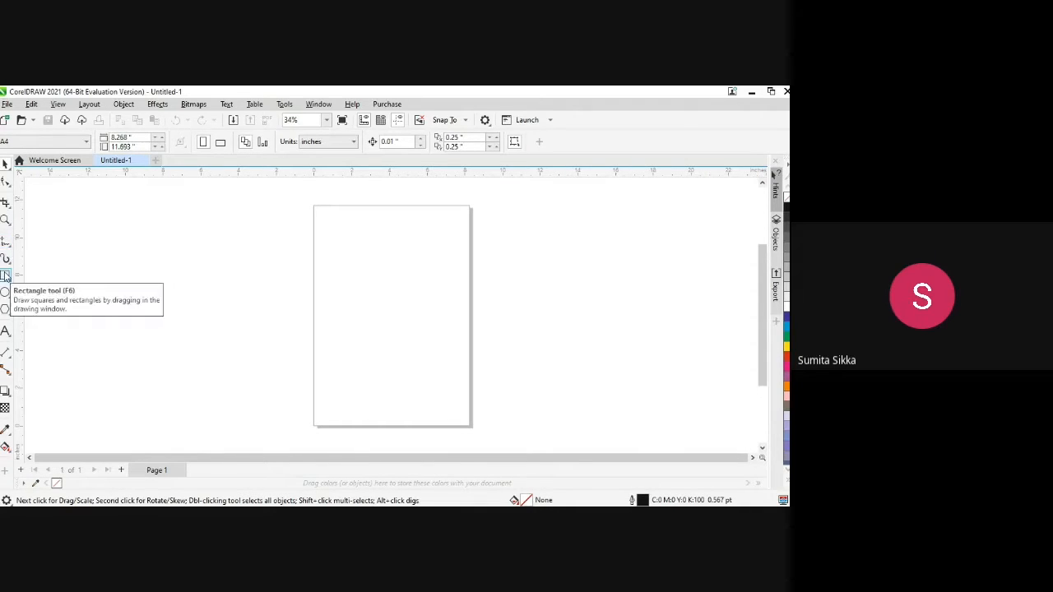
Step: Draw a rectangle about 0.99 by 0.81 in and a circle about 1.24 by 1.30 in on the page's upper left, positioned so they overlap
click(6, 276)
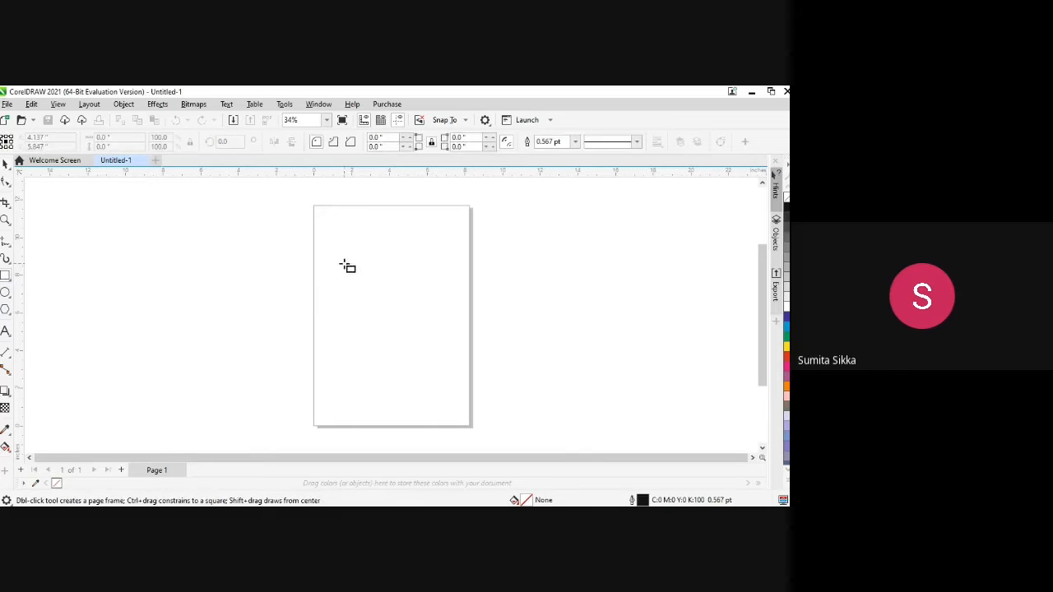
drag(333, 242, 360, 264)
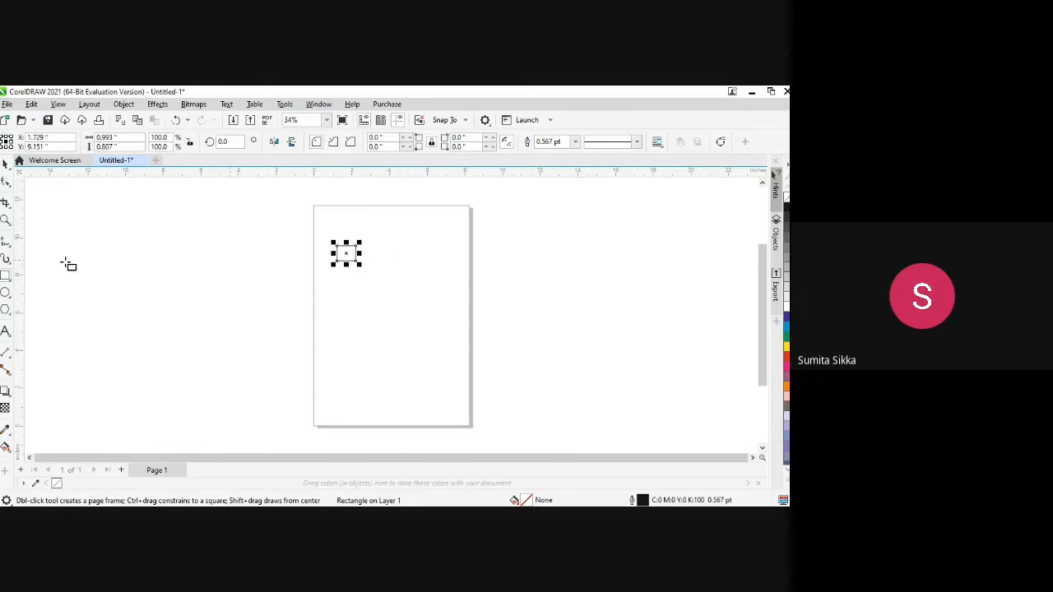
click(6, 295)
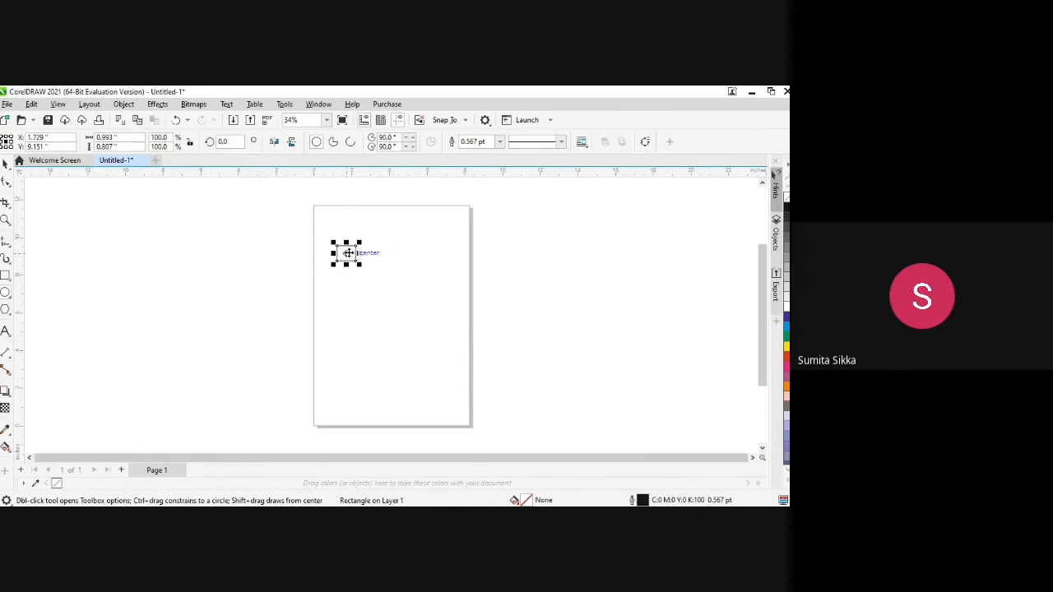
key(space)
drag(349, 253, 364, 299)
key(space)
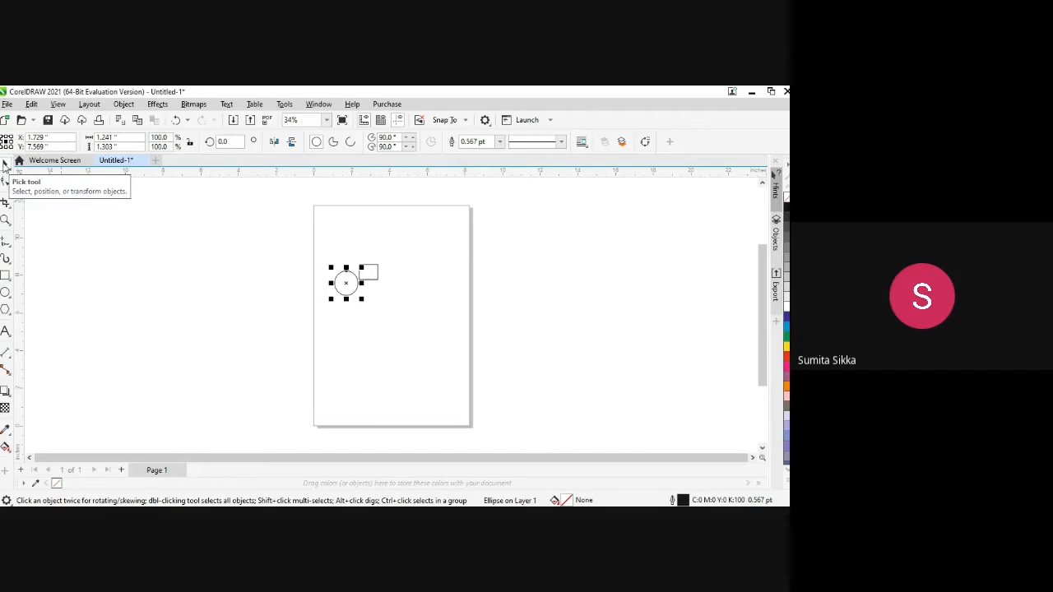
drag(348, 284, 381, 291)
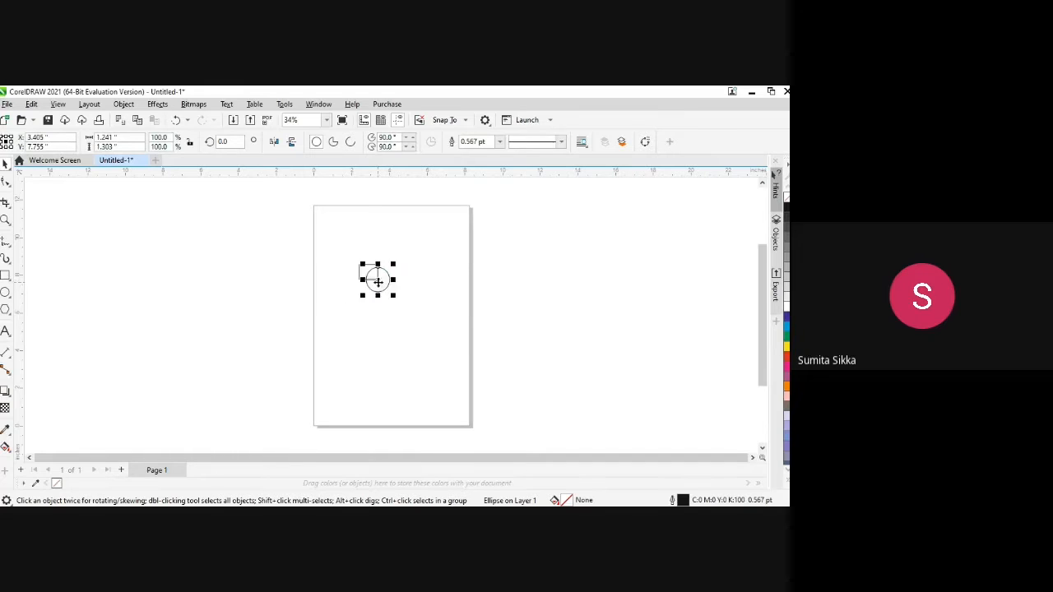
click(400, 376)
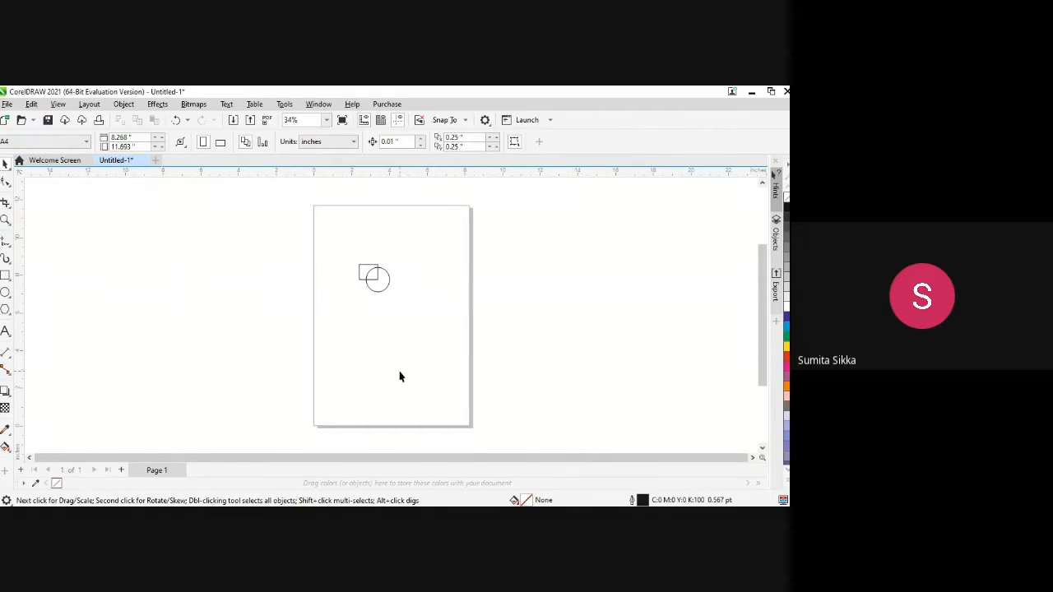
Step: Weld the overlapping rectangle and circle, shift the welded shape up and left, and fill it with 50% black
drag(344, 255, 403, 308)
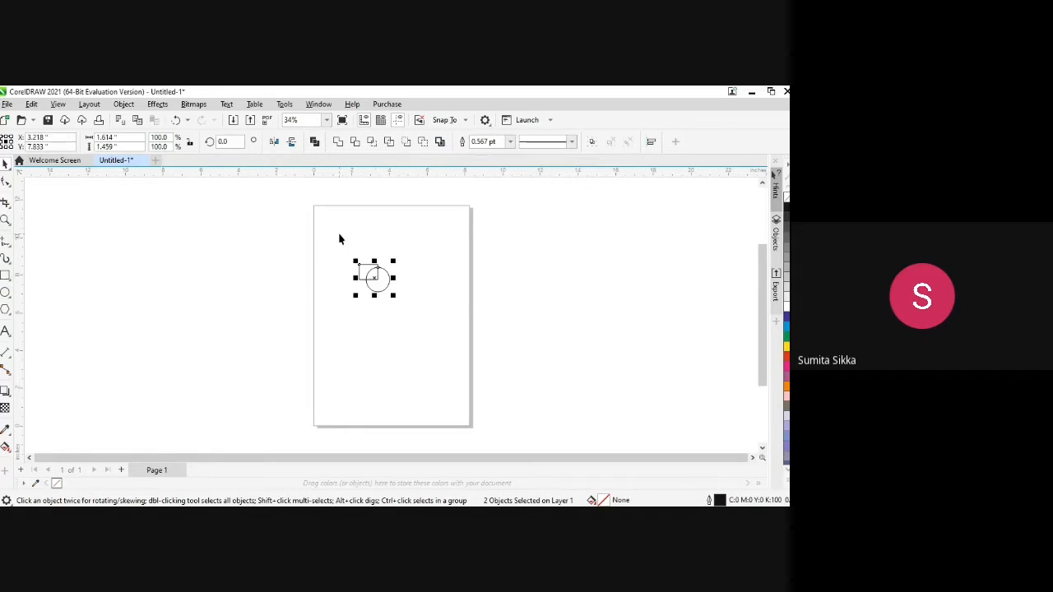
click(337, 142)
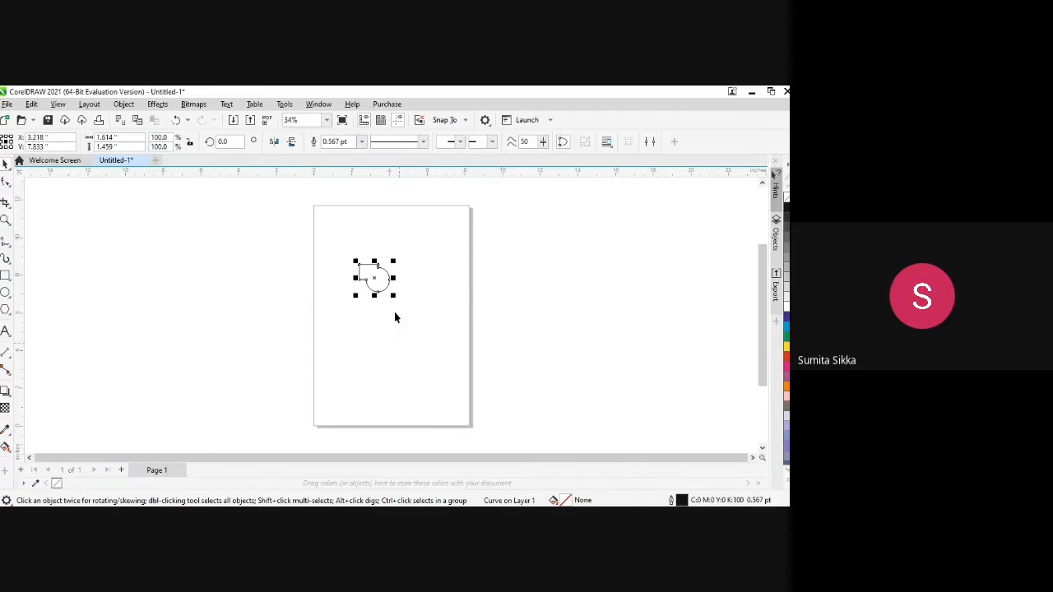
mouse_move(372, 276)
mouse_down()
mouse_move(410, 265)
mouse_move(386, 246)
mouse_move(362, 262)
mouse_up()
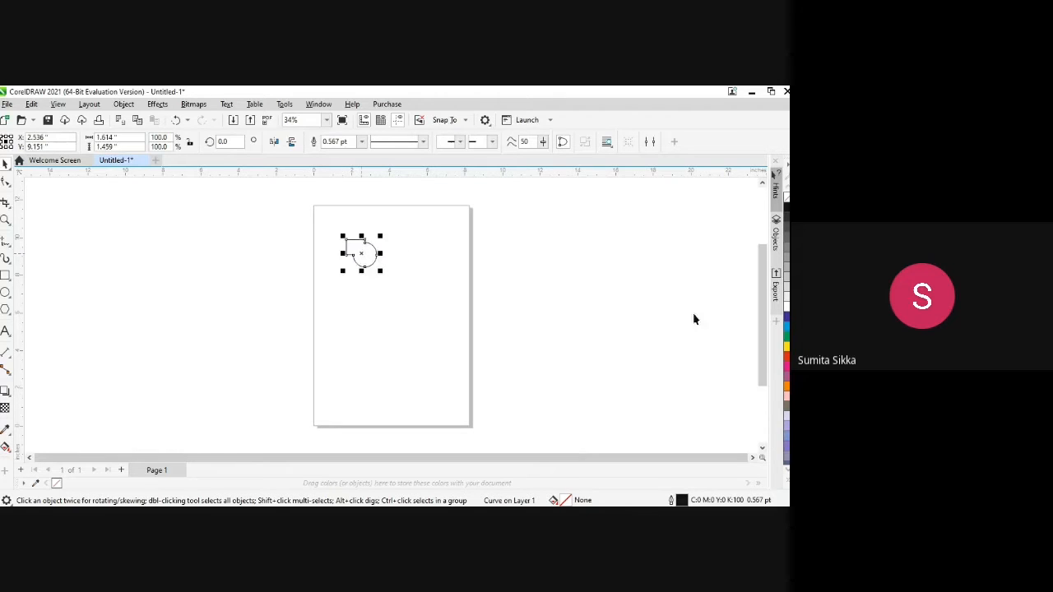
click(786, 277)
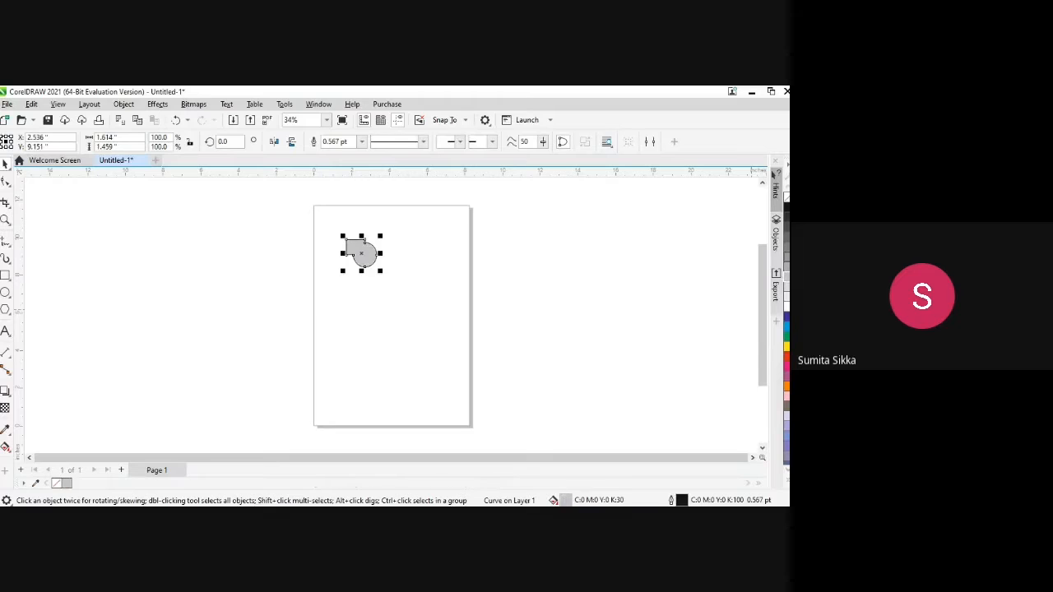
Step: Draw a near-square about 1.92 by 1.96 in below the gray shape and a wide rectangle about 3.23 by 1.30 in centred on it
key(F6)
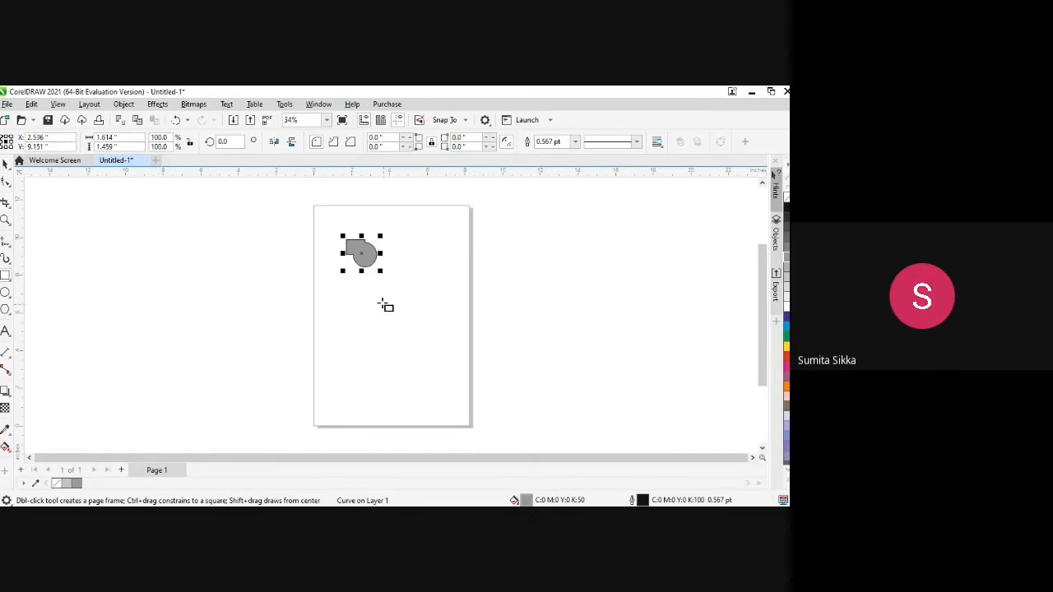
click(381, 298)
drag(377, 295, 414, 334)
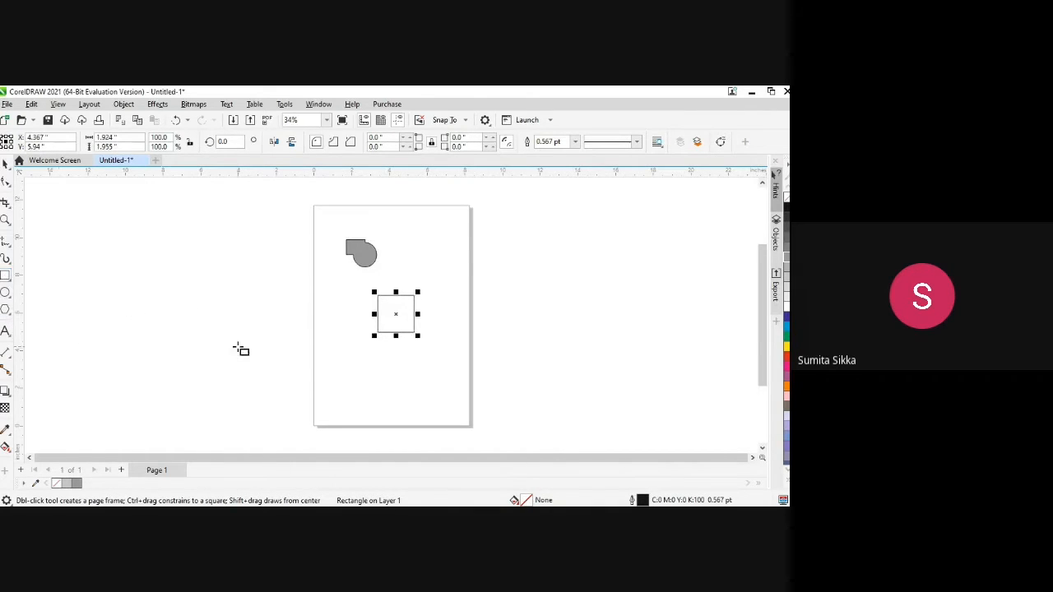
click(402, 313)
mouse_move(402, 313)
mouse_down()
mouse_move(433, 337)
mouse_move(392, 309)
mouse_up()
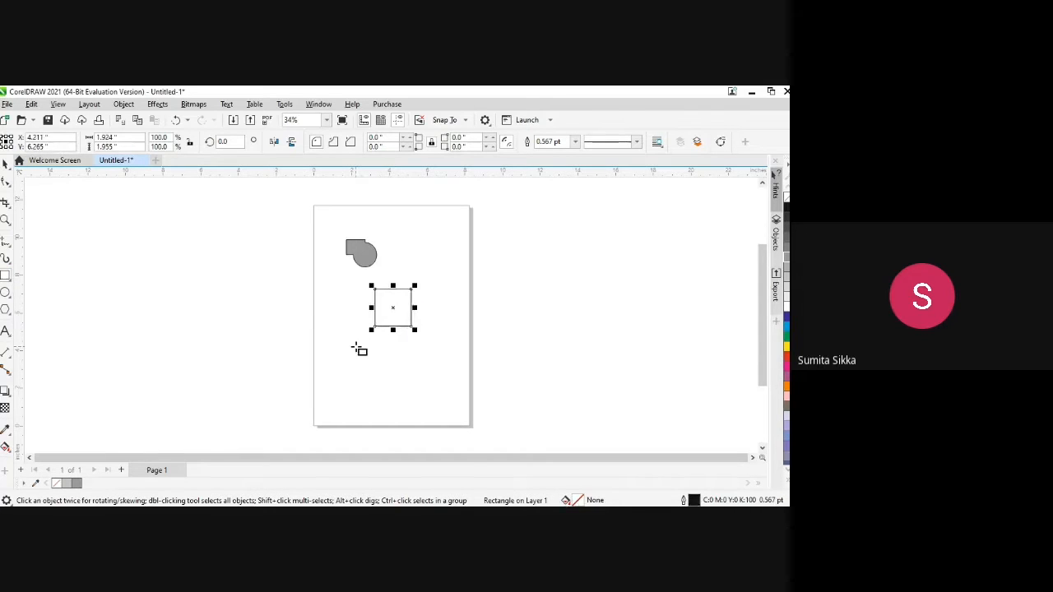
drag(354, 346, 393, 308)
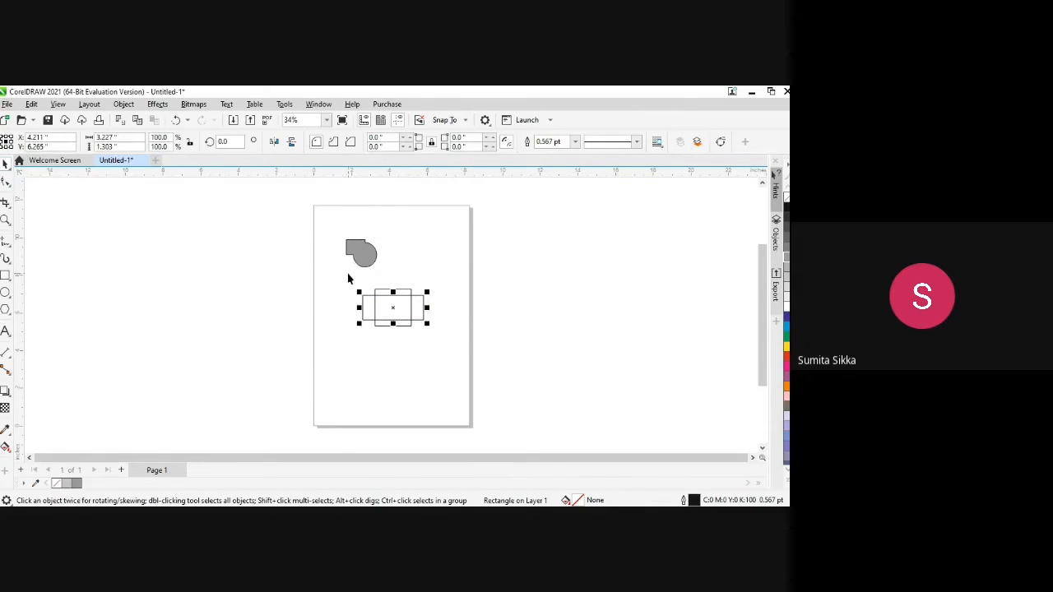
Step: Combine the two crossing rectangles into one curve and move it left, beneath the gray shape
drag(347, 278, 442, 343)
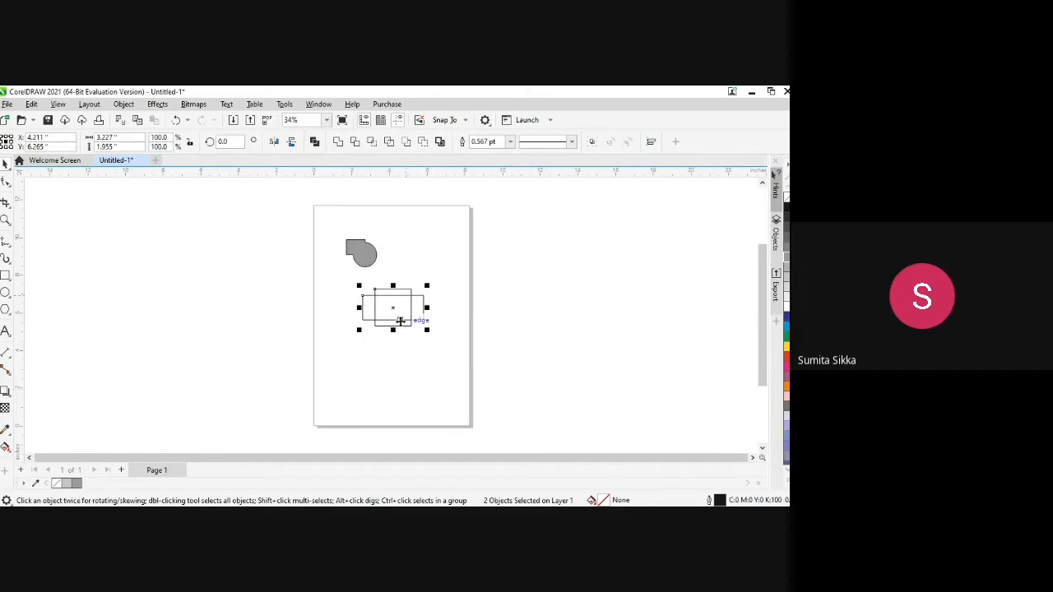
click(316, 143)
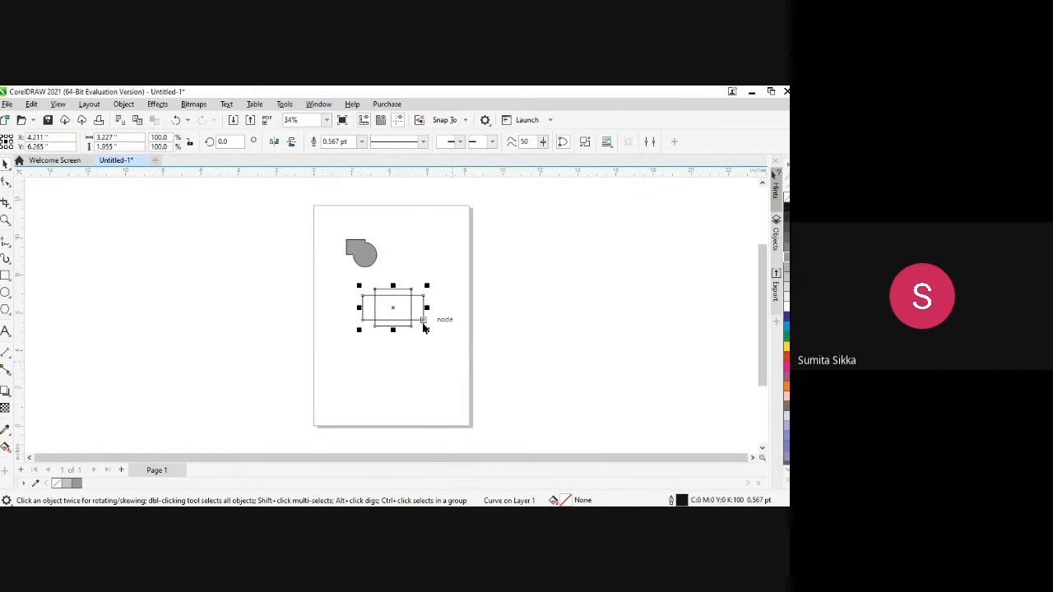
drag(393, 307, 363, 301)
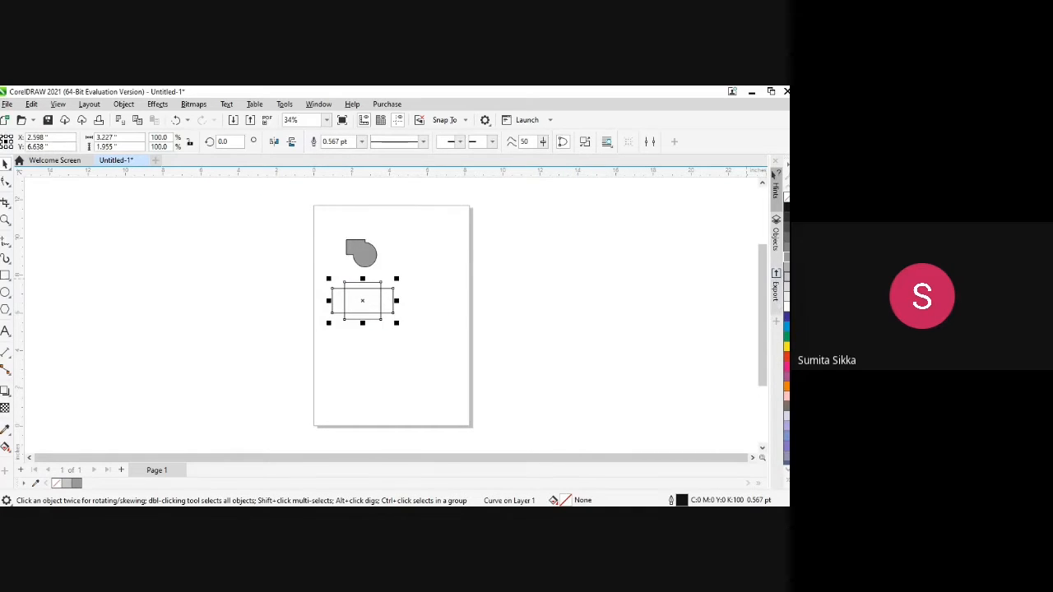
Step: Move the combined shape to the lower right of the gray shape and fill it with cyan (C:100 M:0 Y:0 K:0)
click(786, 317)
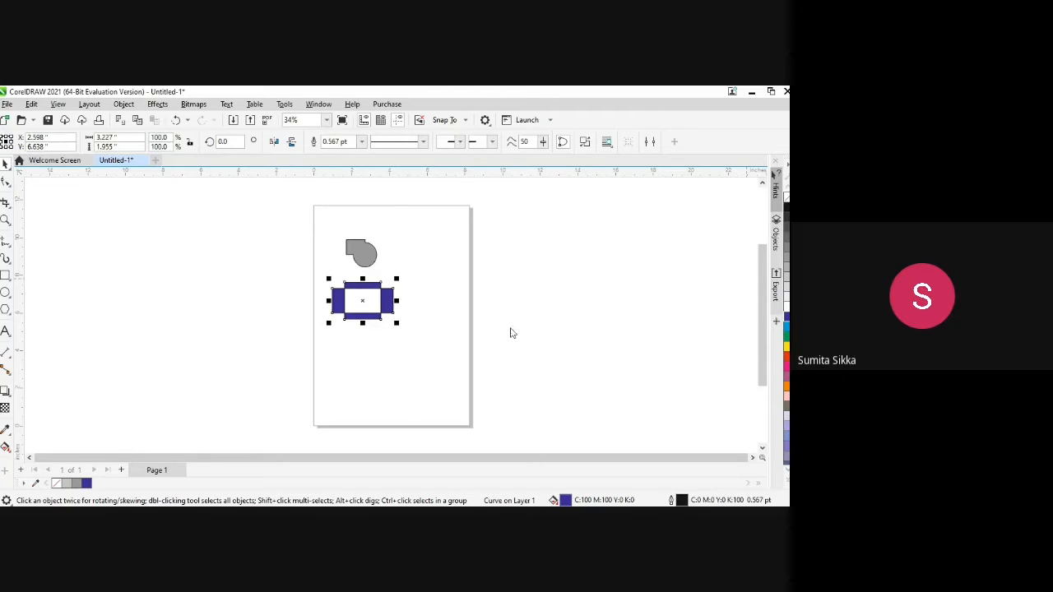
drag(359, 298, 404, 287)
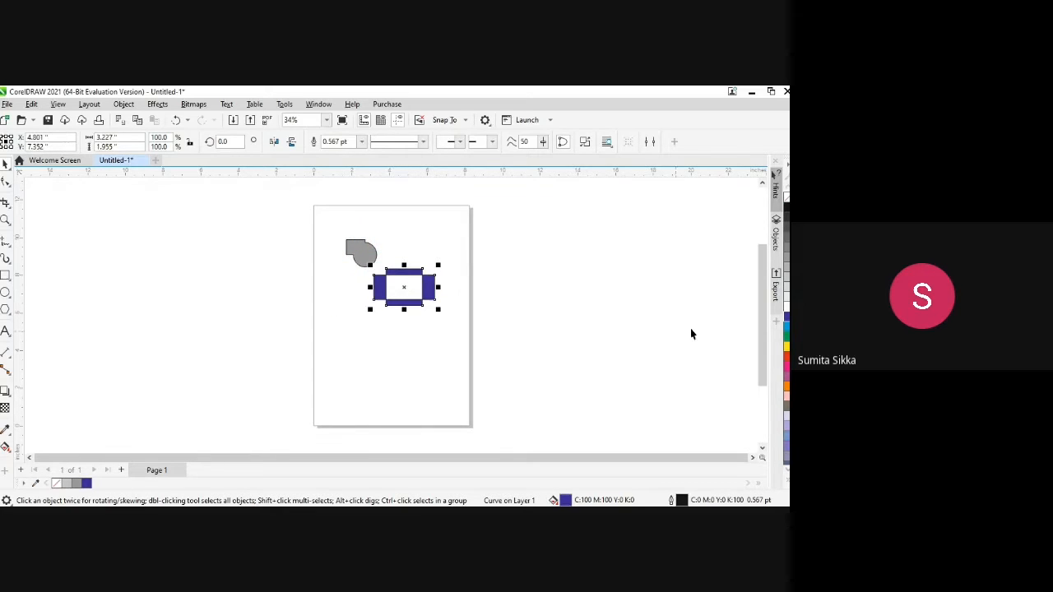
click(785, 333)
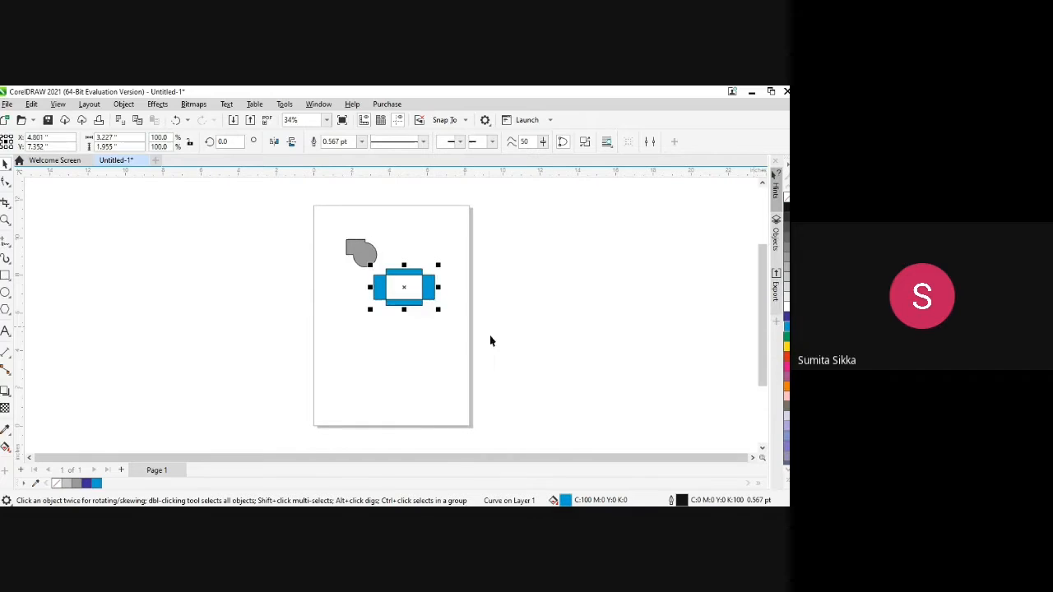
Step: Draw a rectangle about 1.92 by 1.30 in over the cyan shape's central opening and fill it with 30% black
click(5, 277)
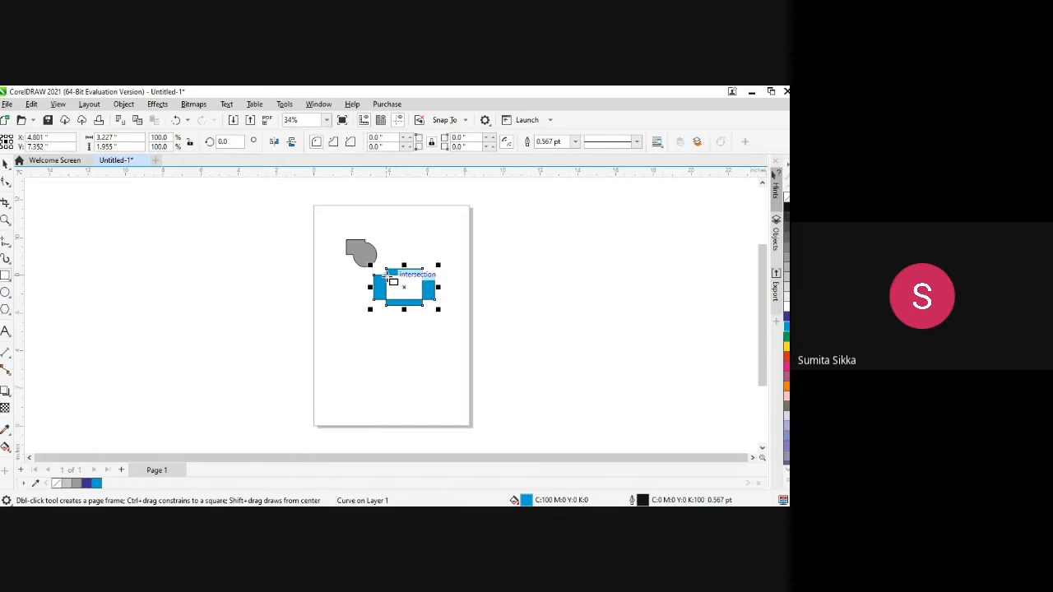
drag(385, 274, 425, 303)
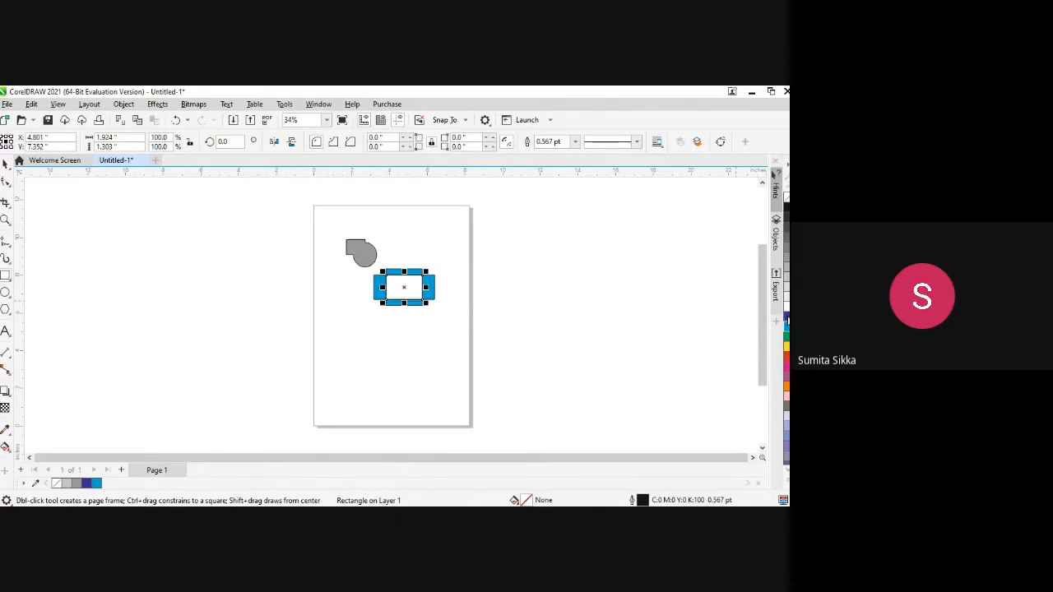
click(786, 319)
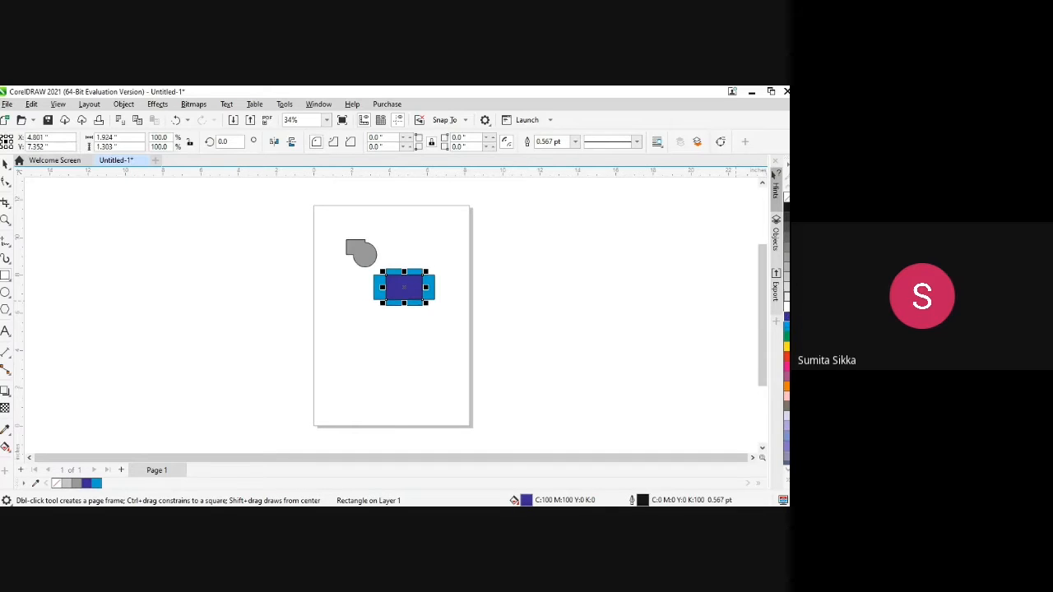
click(786, 300)
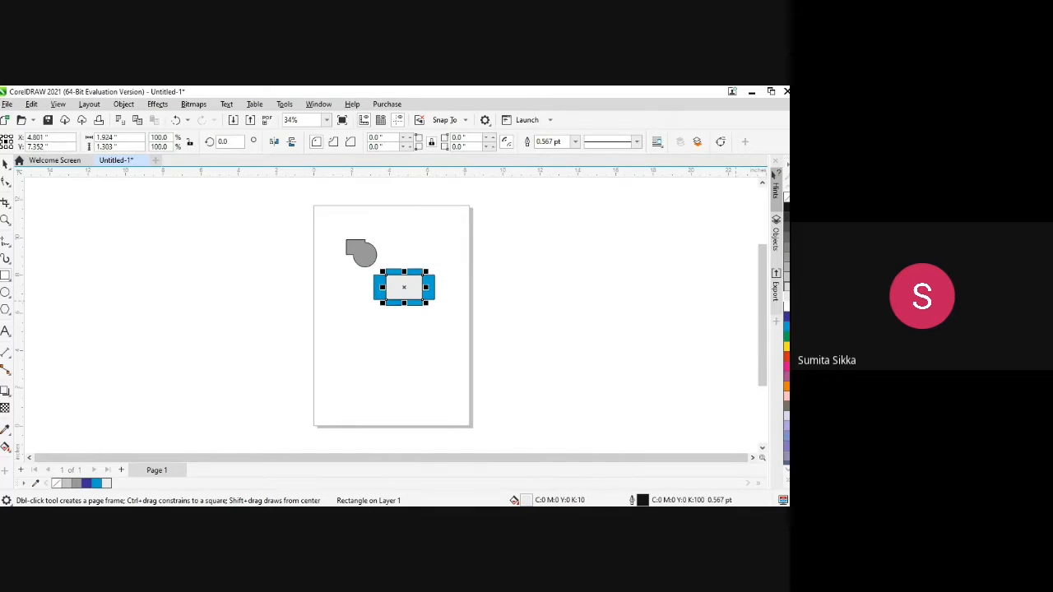
click(786, 295)
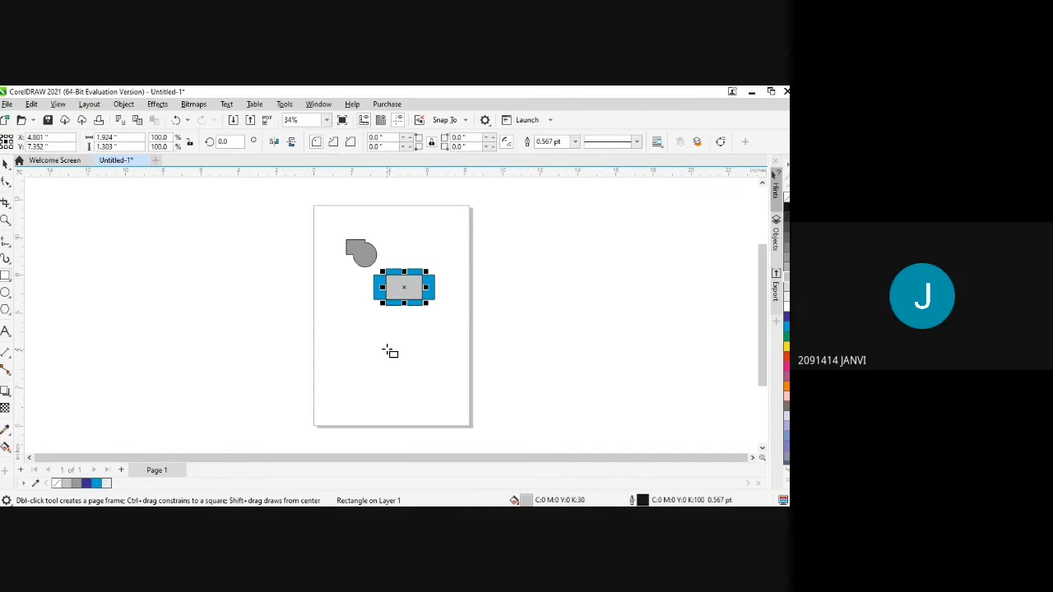
Step: Draw a rectangle about 2.48 by 2.11 in below the filled shapes and a circle about 2.30 by 2.39 in centred on it
drag(343, 316, 390, 355)
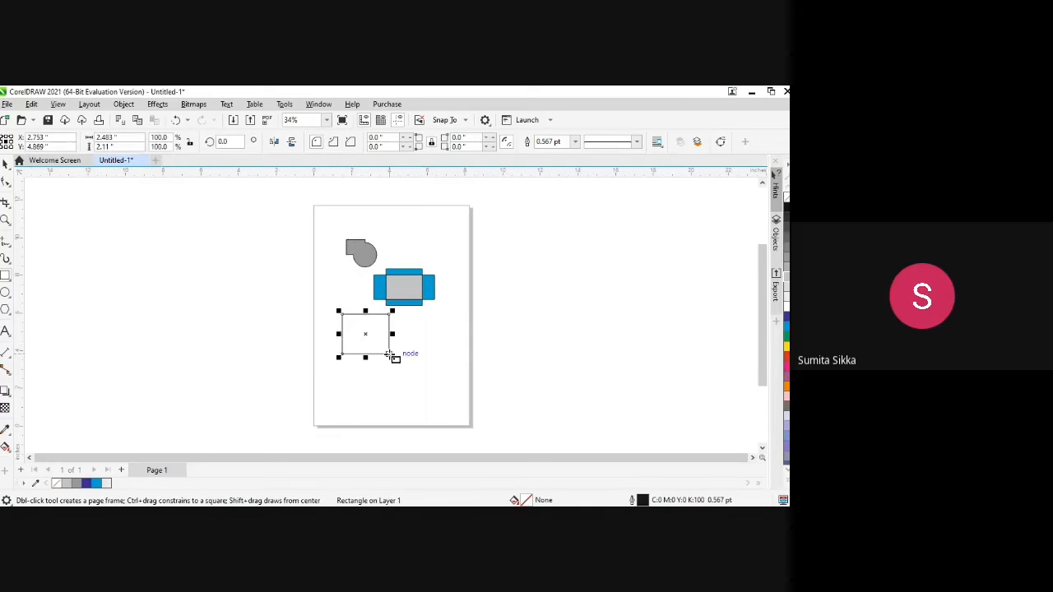
click(6, 292)
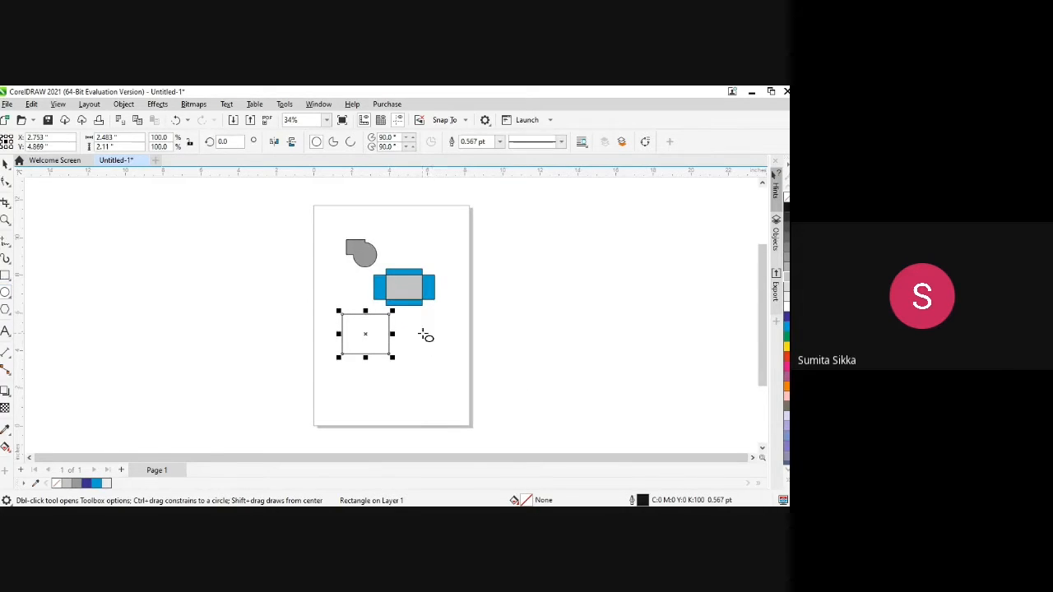
mouse_move(419, 330)
mouse_down()
mouse_move(468, 381)
mouse_move(372, 341)
mouse_up()
key(space)
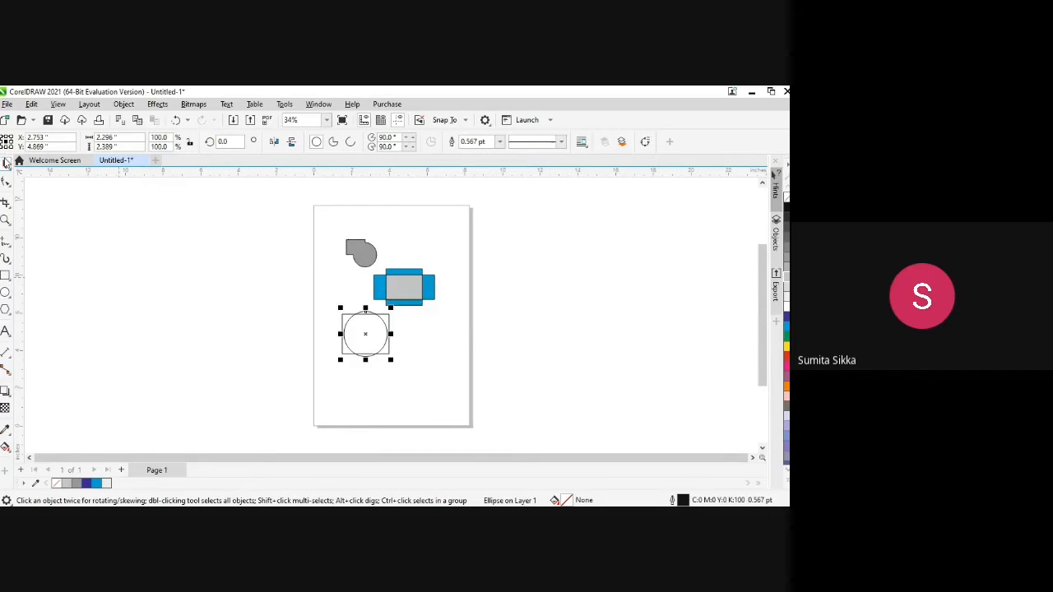
drag(323, 296, 407, 378)
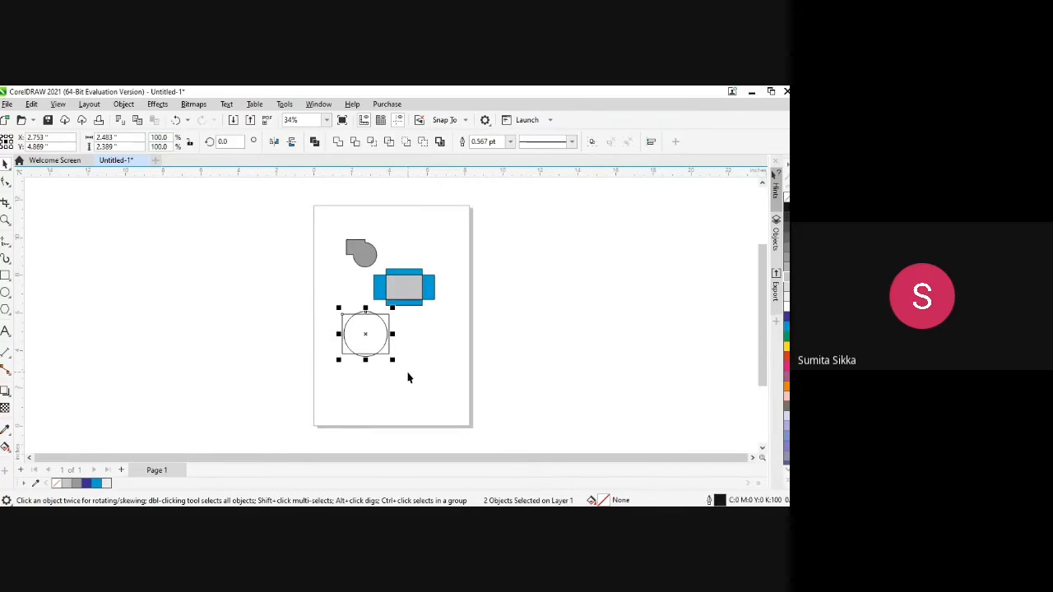
click(321, 298)
drag(417, 387, 412, 385)
click(411, 386)
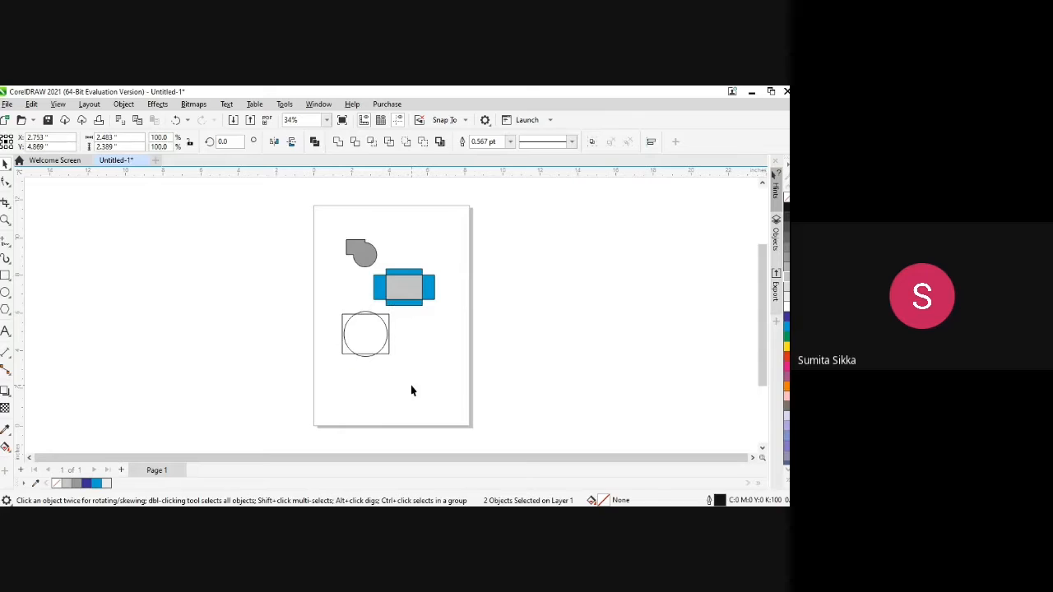
Step: Create the intersection of the circle and its rectangle, moving the intersection right of the rectangle and the circle to the page's lower-left corner
click(365, 359)
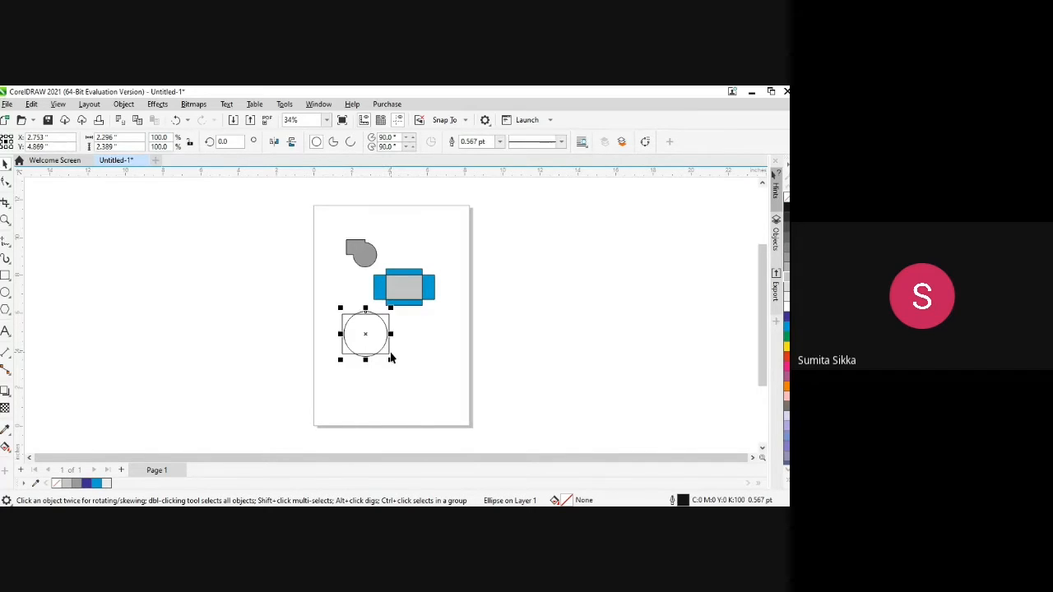
shift+click(390, 354)
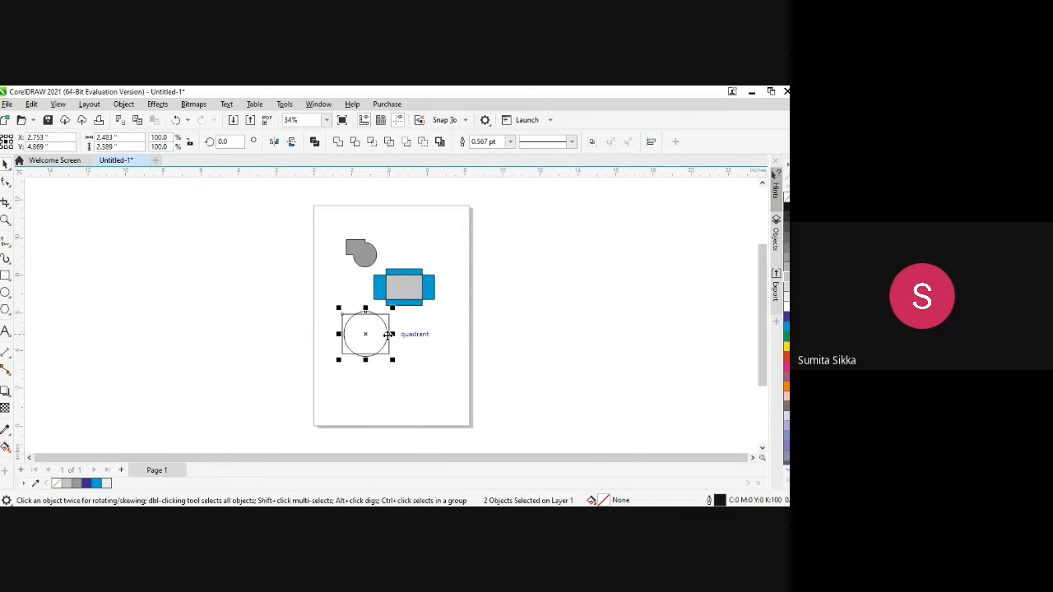
click(374, 145)
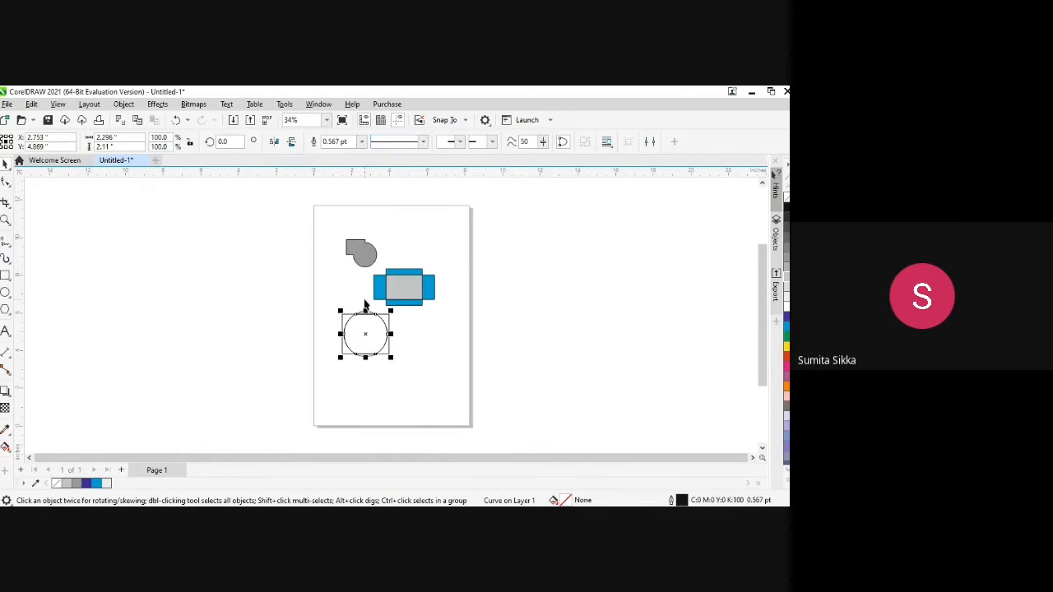
drag(365, 333, 425, 337)
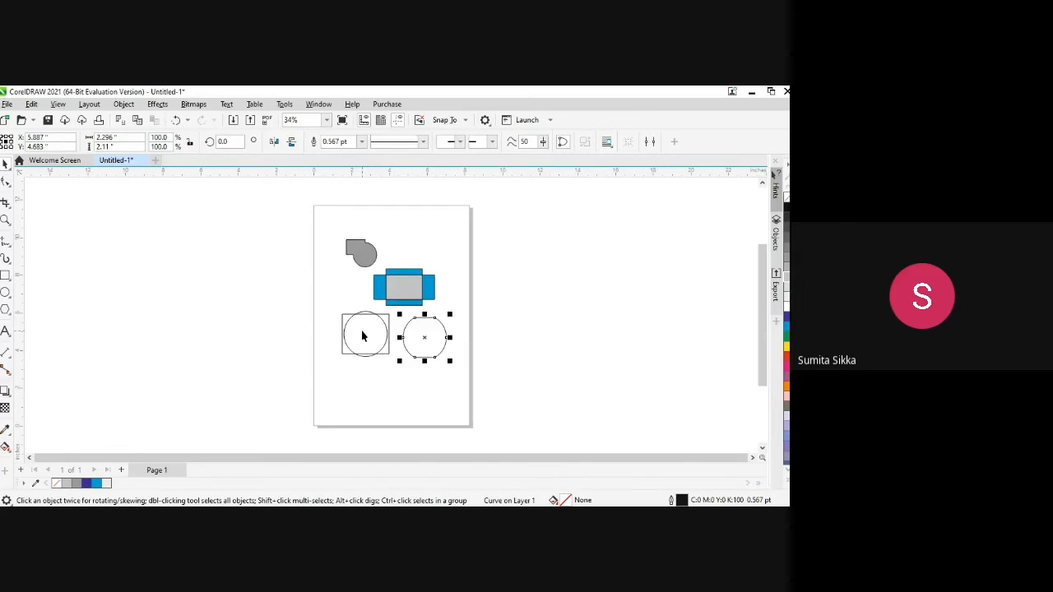
drag(362, 336, 334, 393)
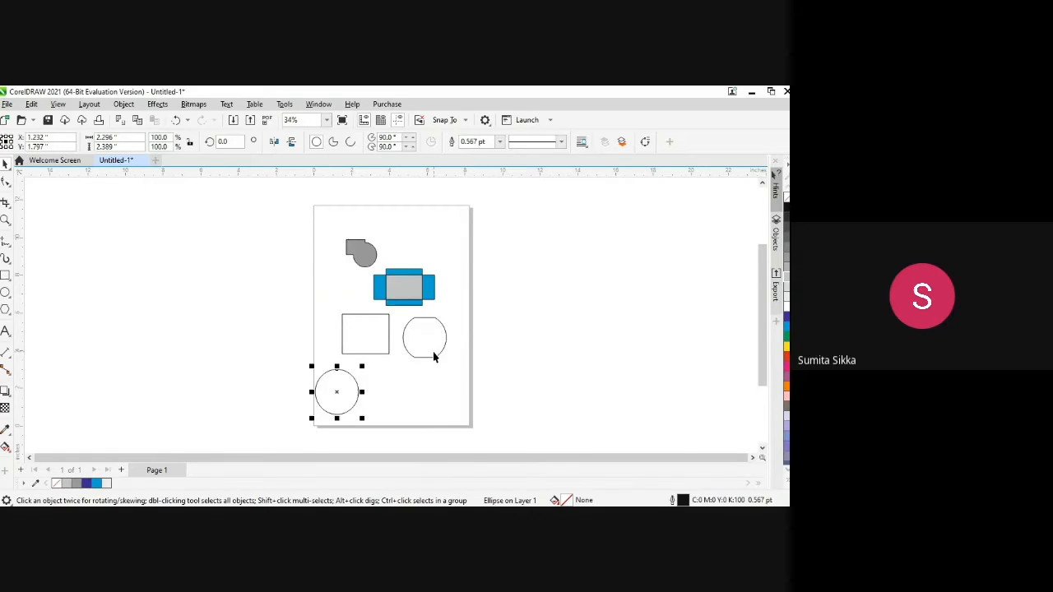
Step: Move the circle over the rectangle's lower-left corner, create their intersection and move the resulting quarter-circle piece below the rectangle
drag(336, 391, 343, 347)
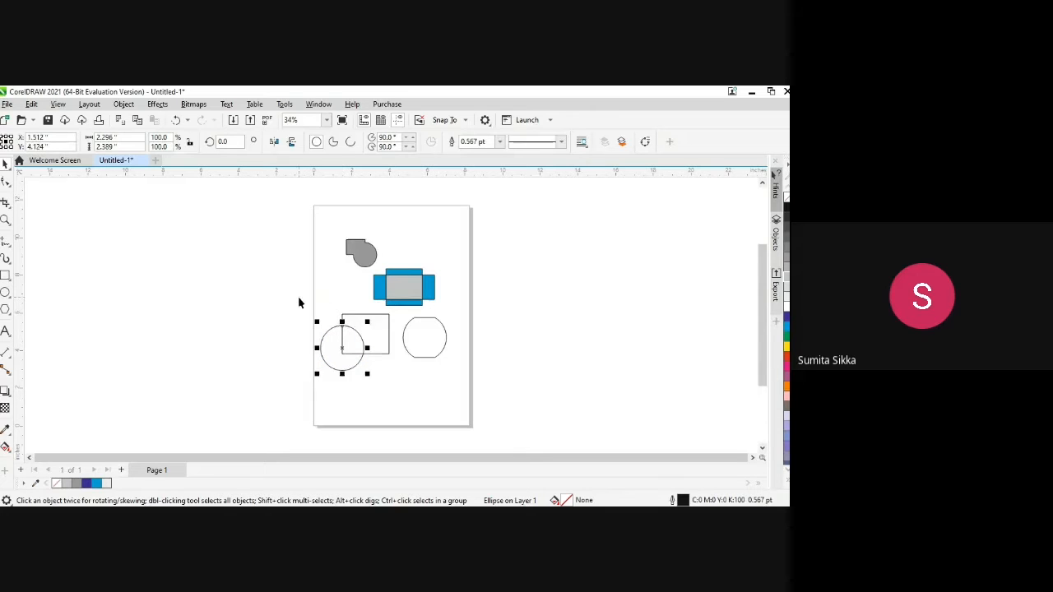
drag(299, 302, 395, 387)
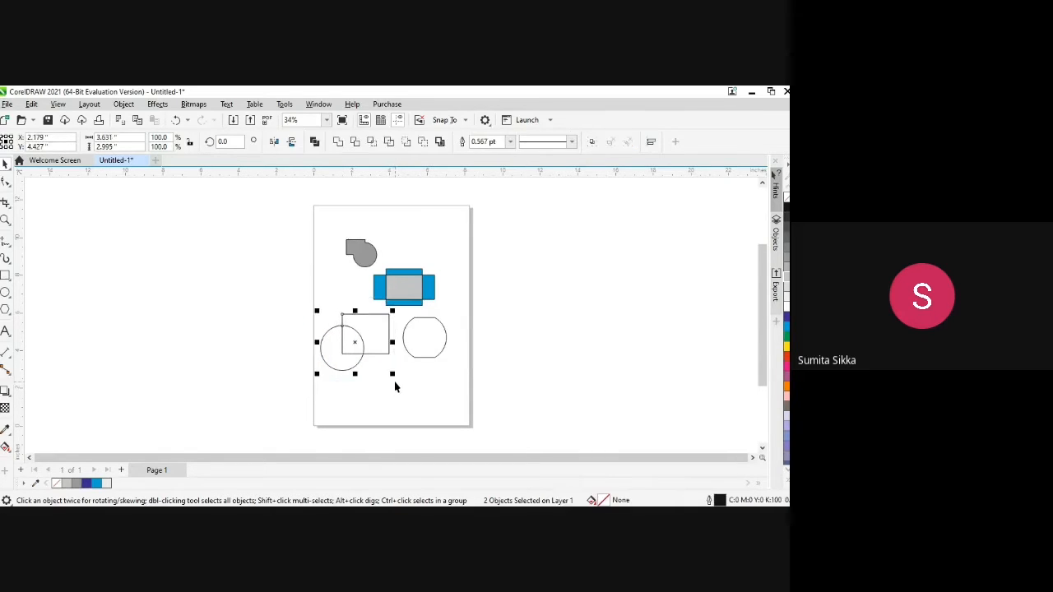
click(371, 143)
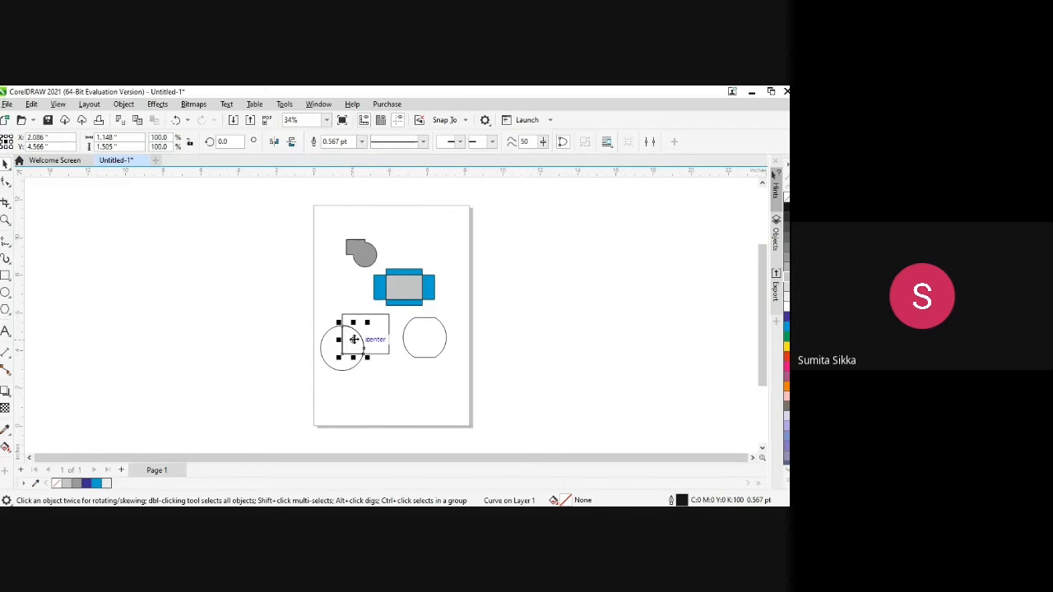
drag(353, 339, 402, 375)
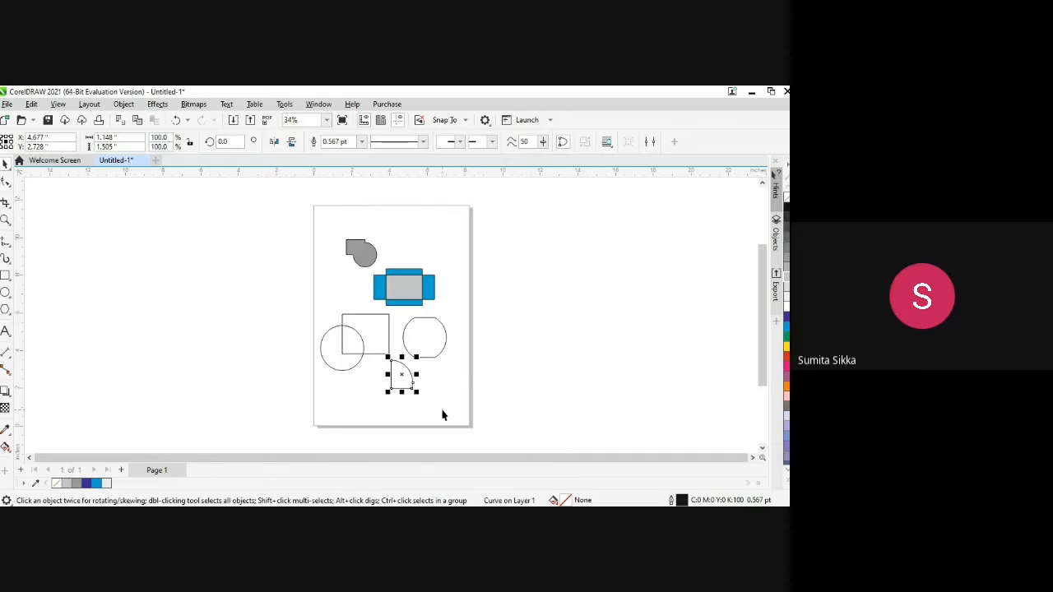
Step: Shift the rectangle slightly left and down, and move the quarter-circle piece to the right, below the first intersection shape
click(381, 335)
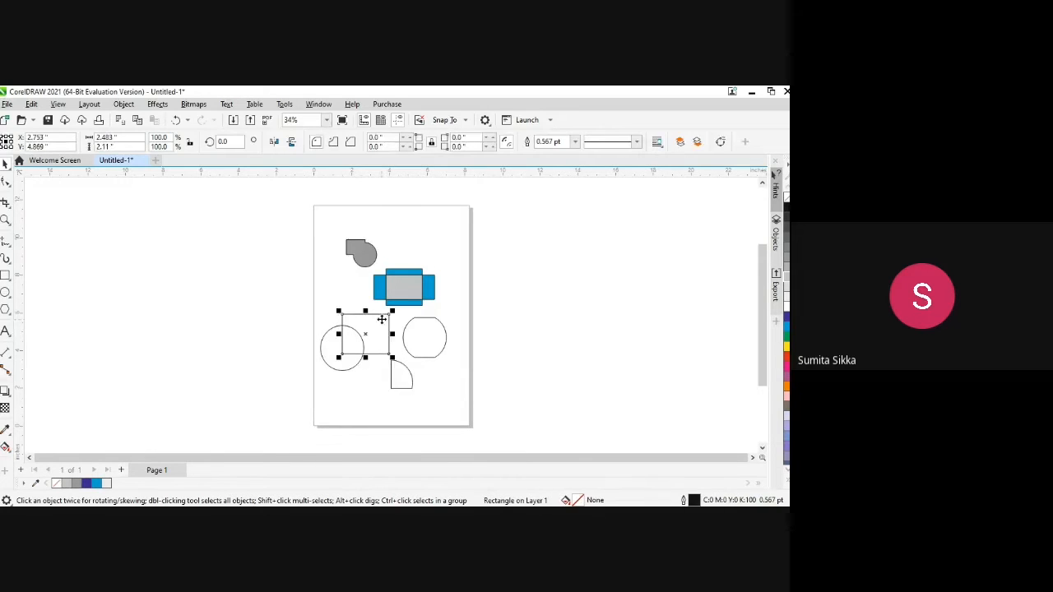
mouse_move(366, 334)
mouse_down()
mouse_move(314, 304)
mouse_move(362, 337)
mouse_up()
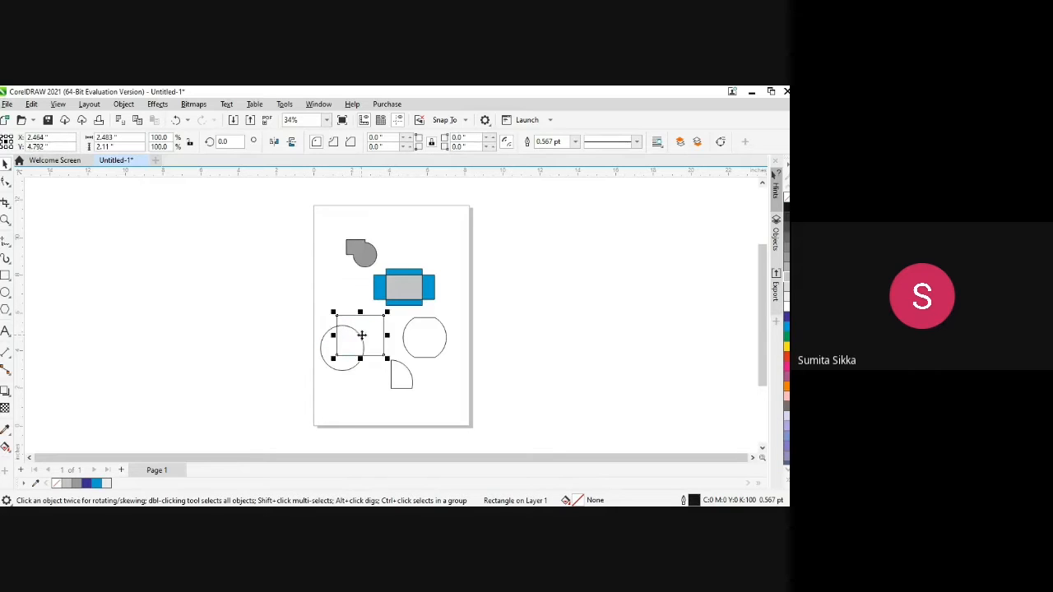
click(403, 381)
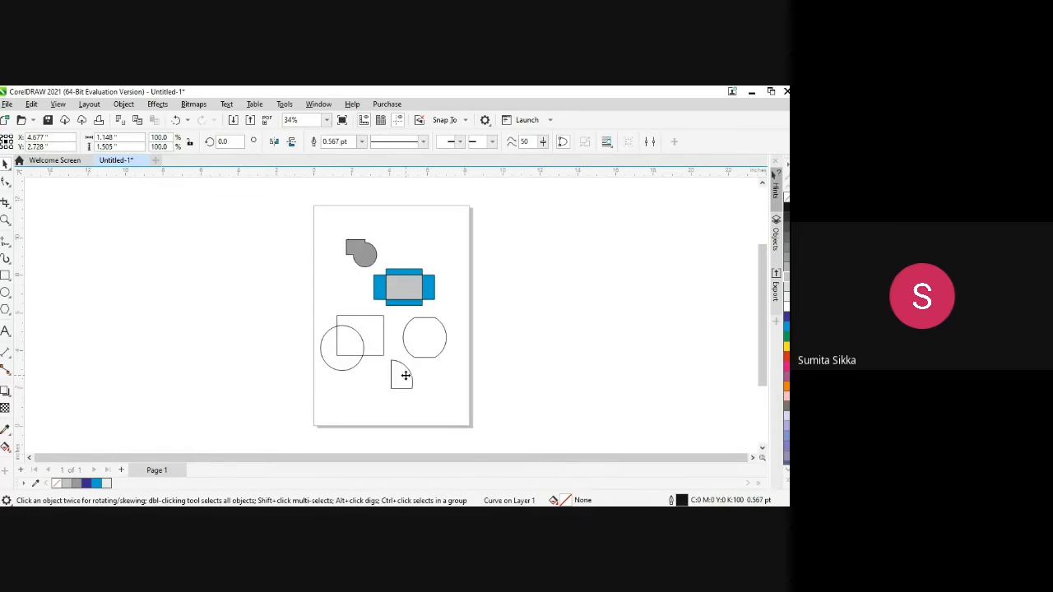
drag(406, 376, 450, 375)
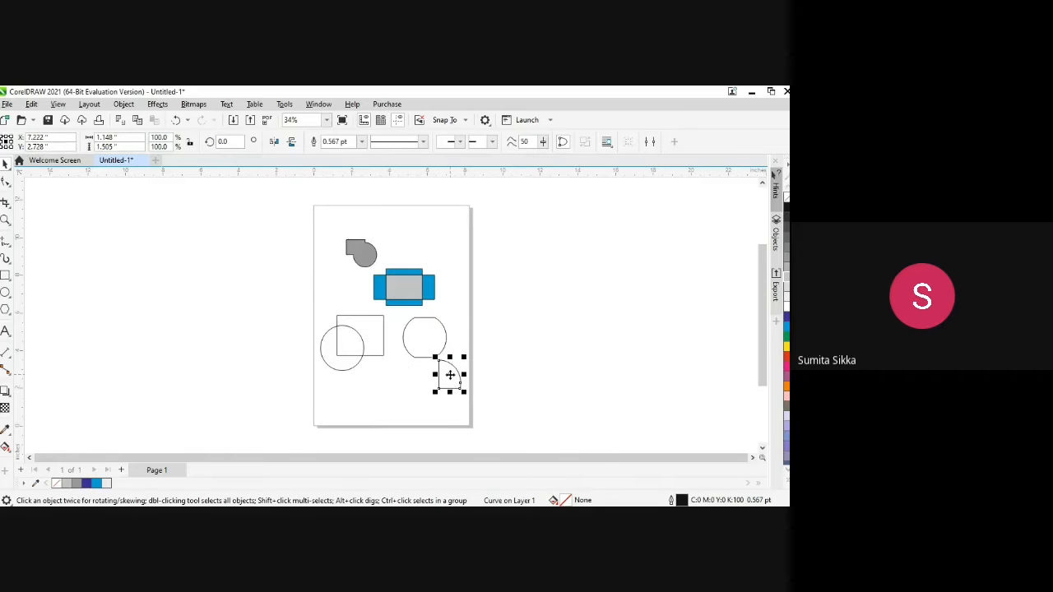
Step: Draw a rectangle about 2.02 by 1.89 in left of the page and a circle about 2.28 by 2.03 in over its upper-left corner
click(6, 277)
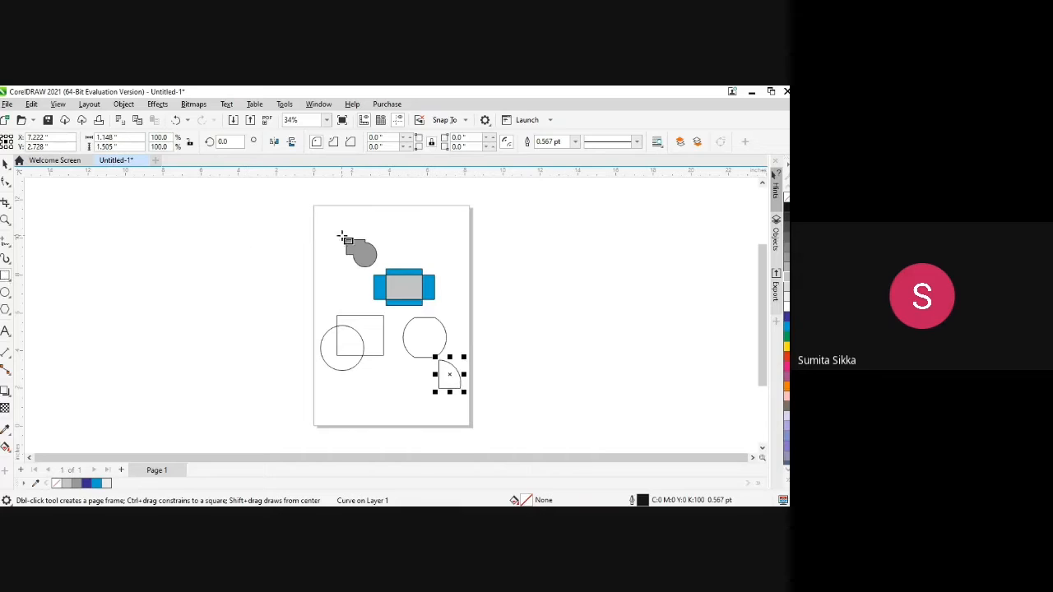
drag(236, 245, 280, 288)
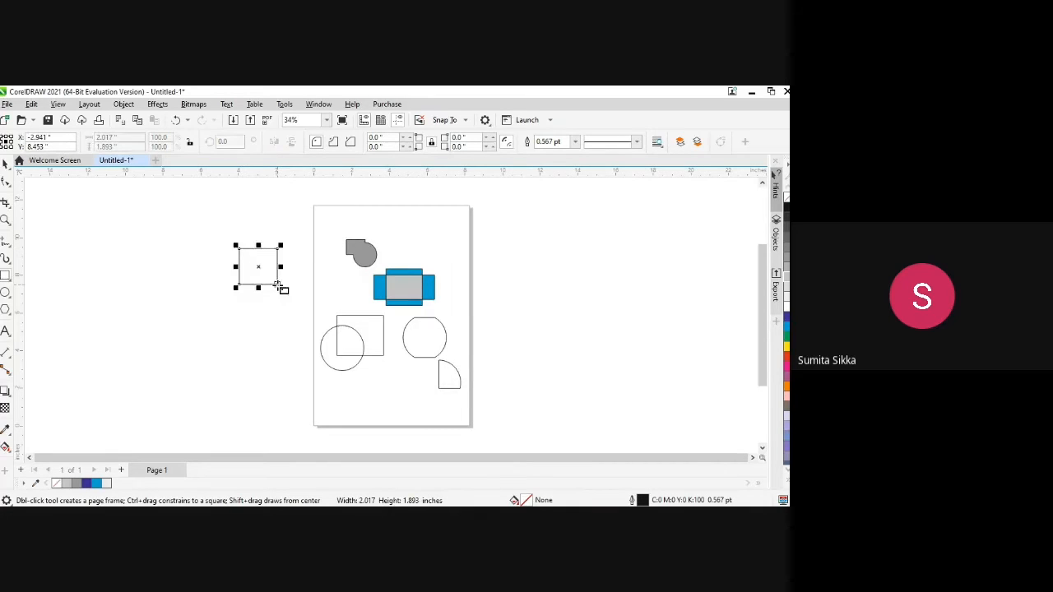
click(562, 254)
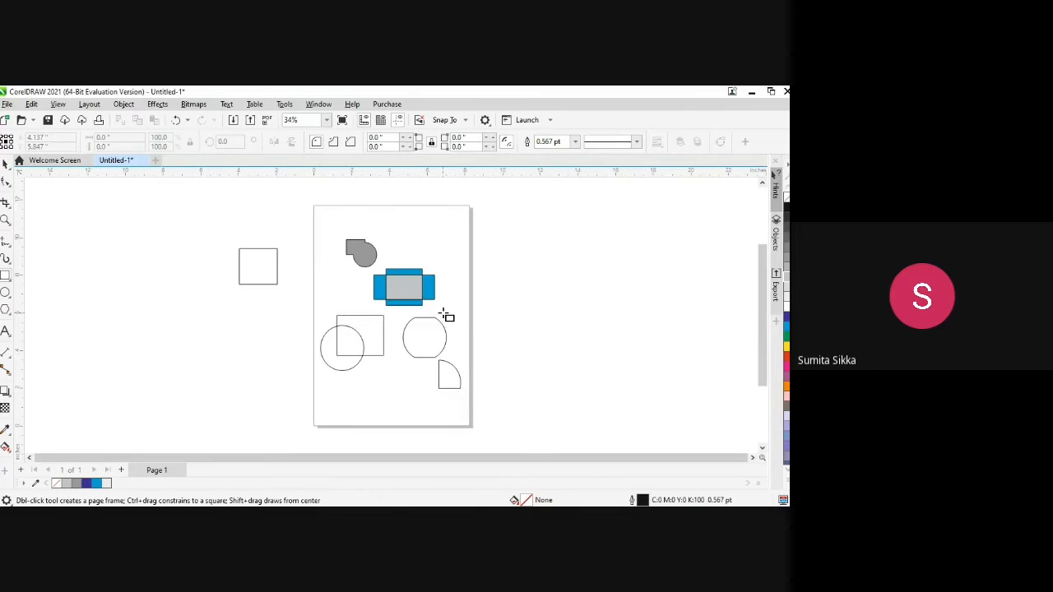
click(5, 298)
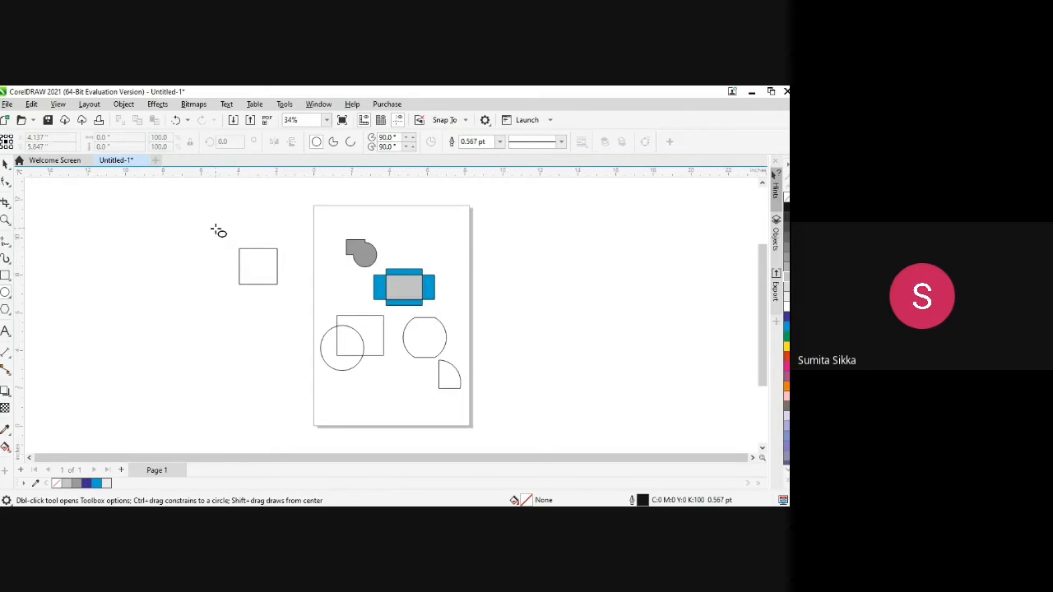
drag(211, 225, 261, 269)
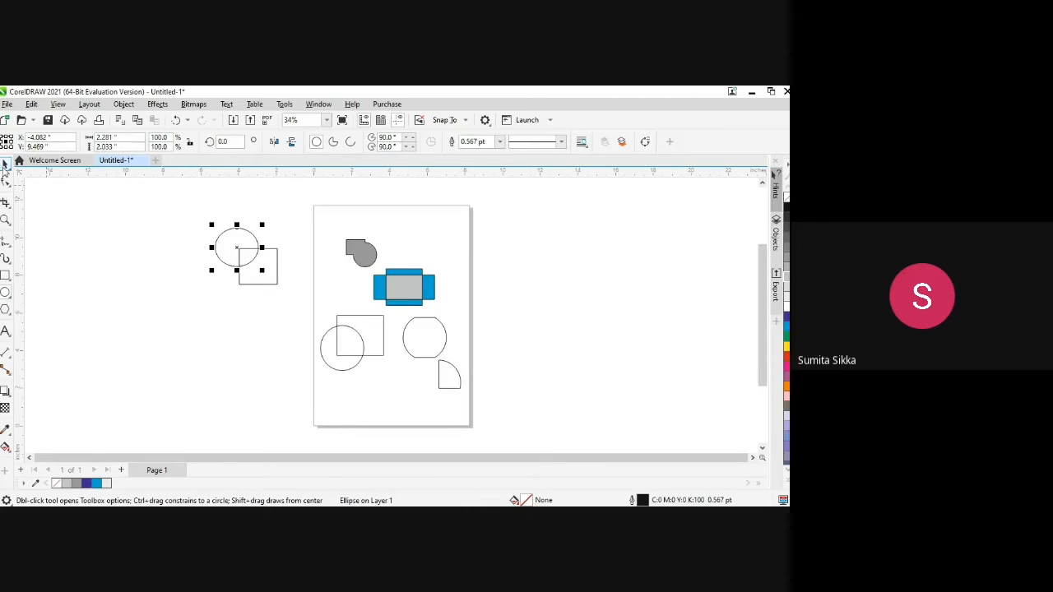
Step: Try the Front minus back operation on the new circle and rectangle, and undo it
click(5, 164)
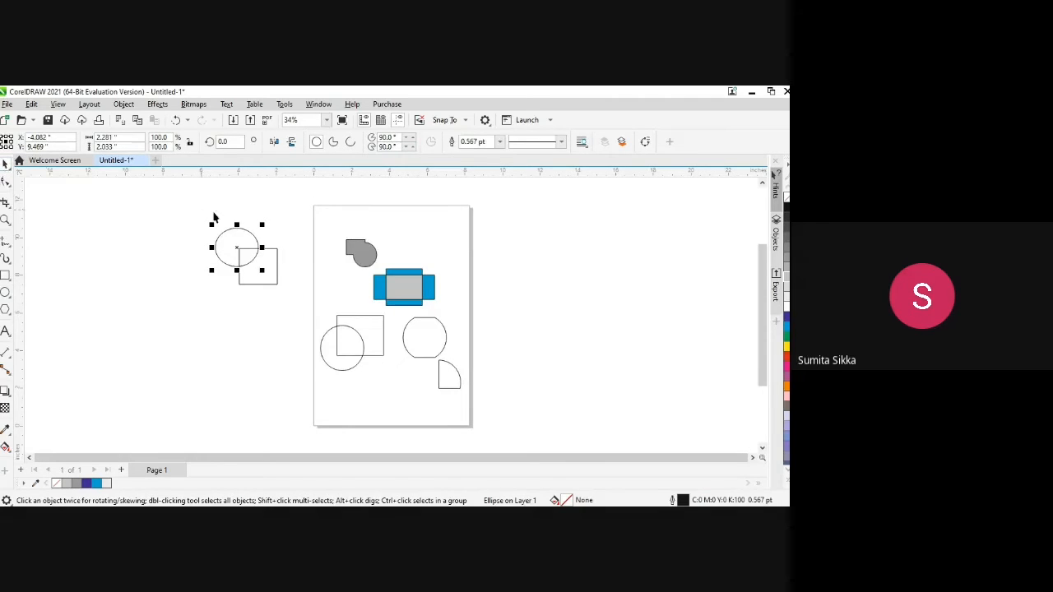
drag(198, 206, 292, 296)
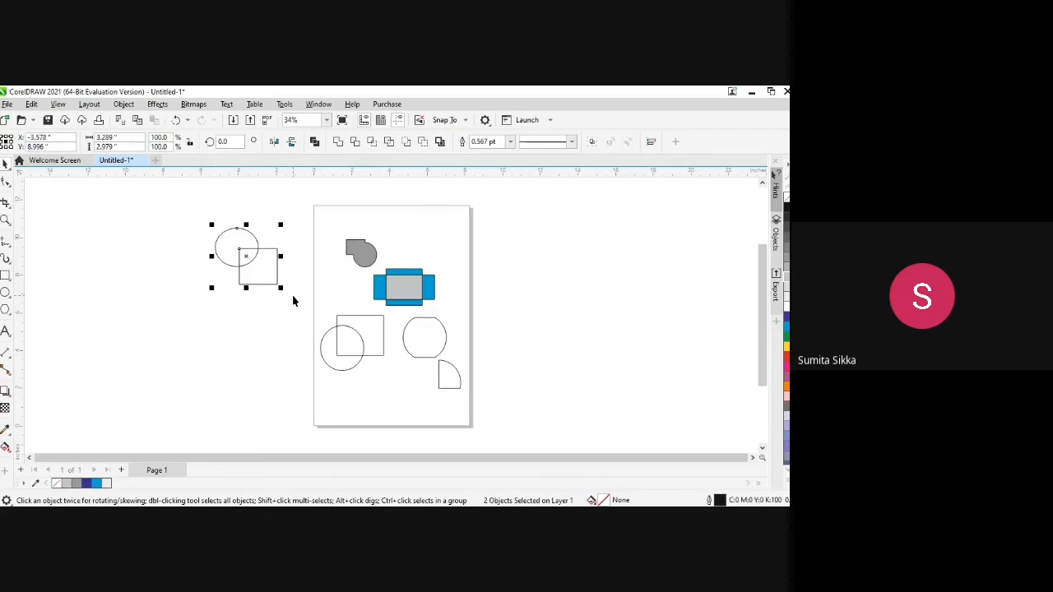
click(406, 143)
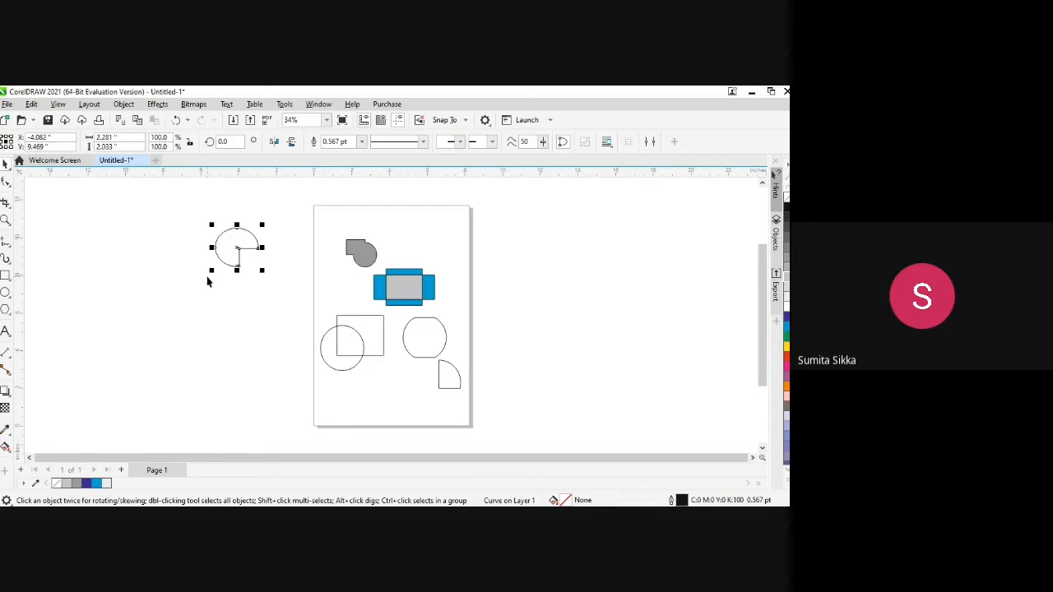
key(ctrl+z)
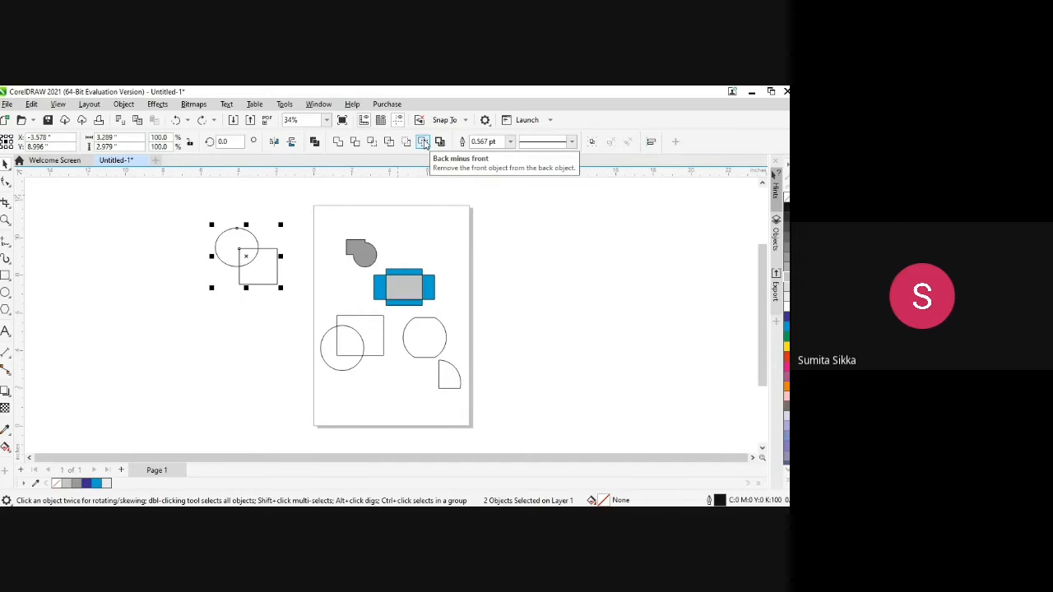
Step: Cut the circle out of the rectangle with Back minus front and move the notched rectangle further left of the page
click(422, 142)
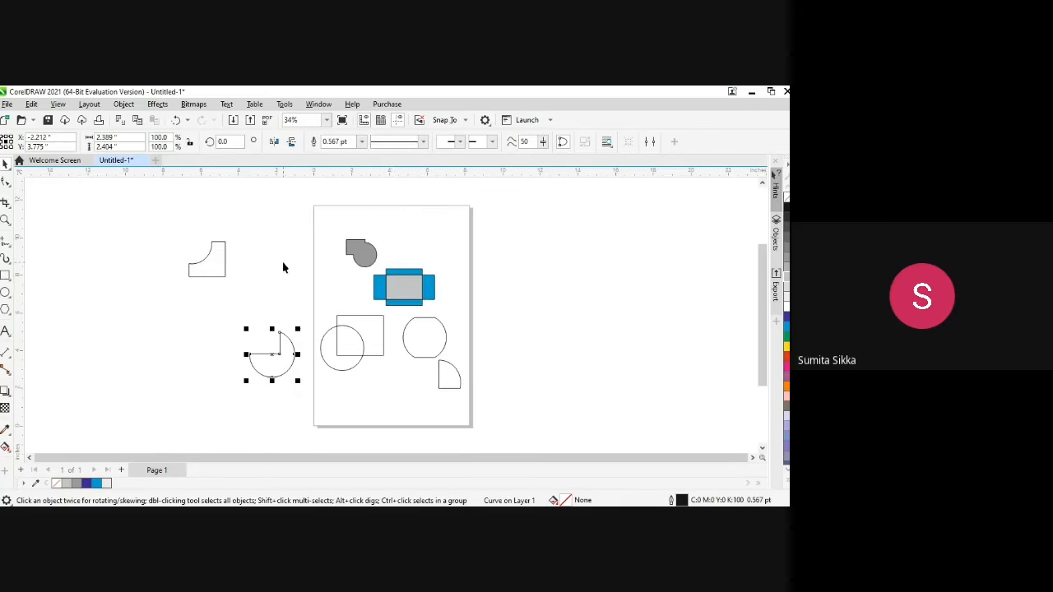
click(208, 273)
drag(208, 260, 168, 261)
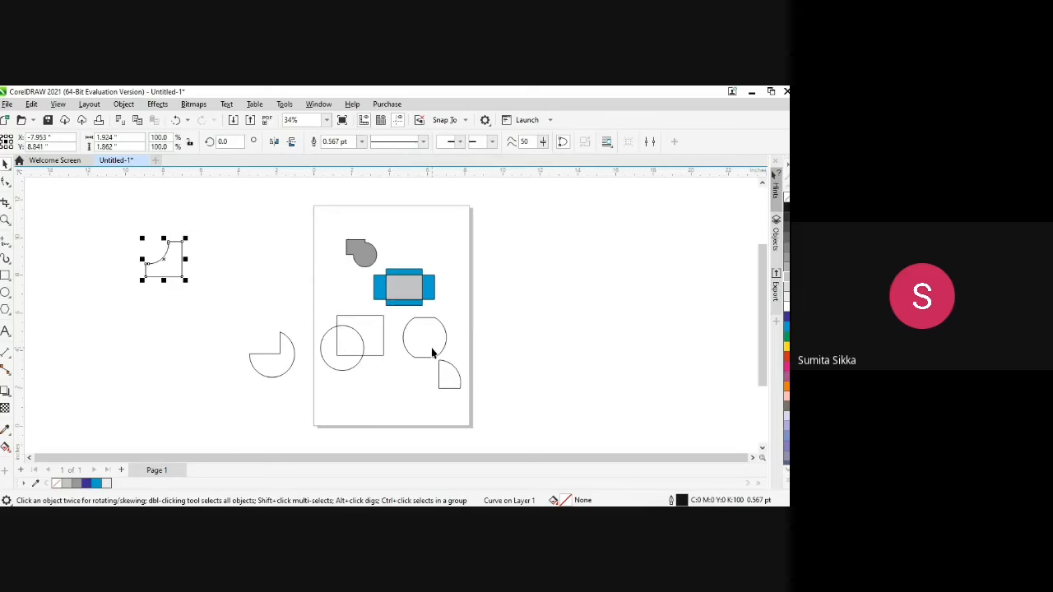
Step: Draw a circle about 2.73 by 2.64 in between the notched rectangle and the page, and duplicate it four times
key(F7)
drag(220, 220, 278, 276)
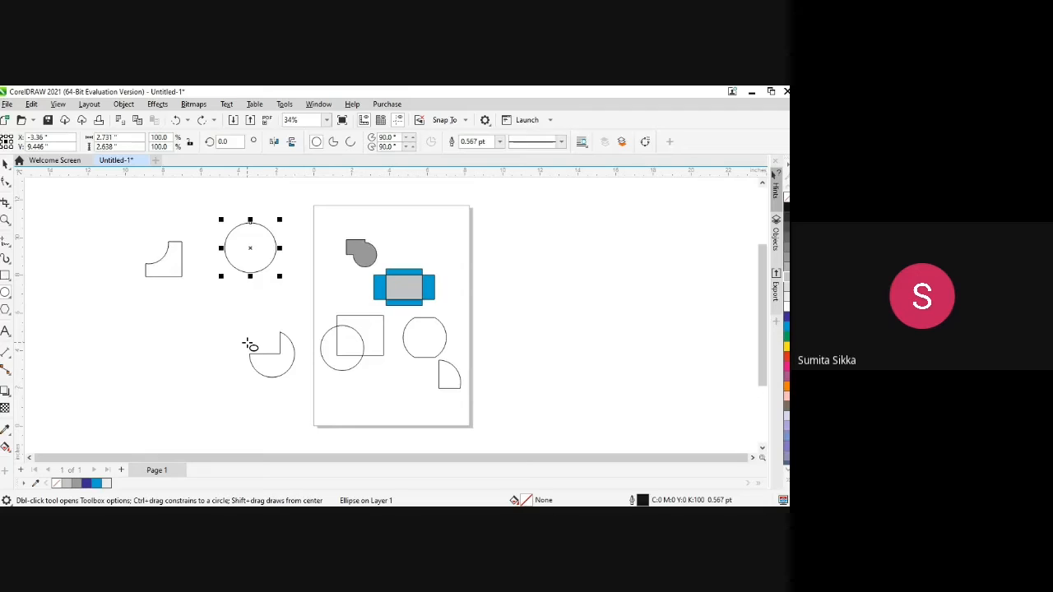
key(ctrl+d)
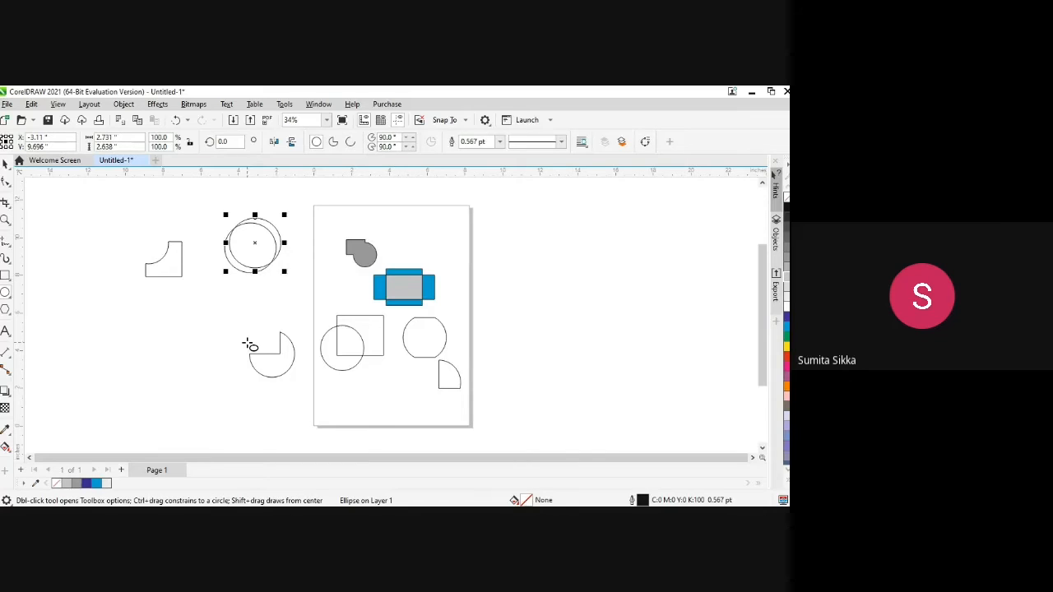
key(ctrl+d)
key(ctrl+d)
key(d)
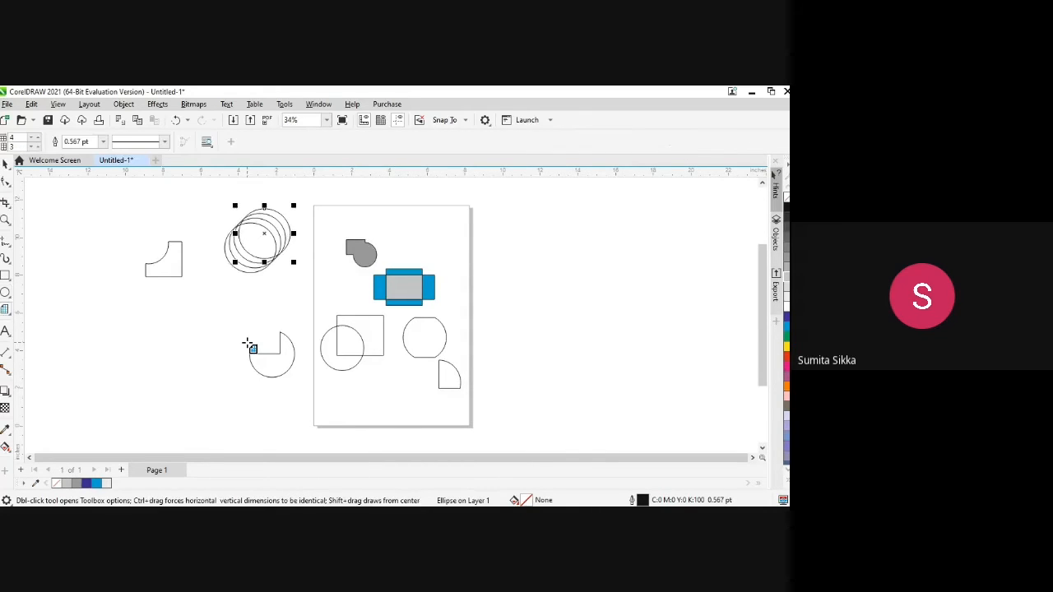
key(ctrl+d)
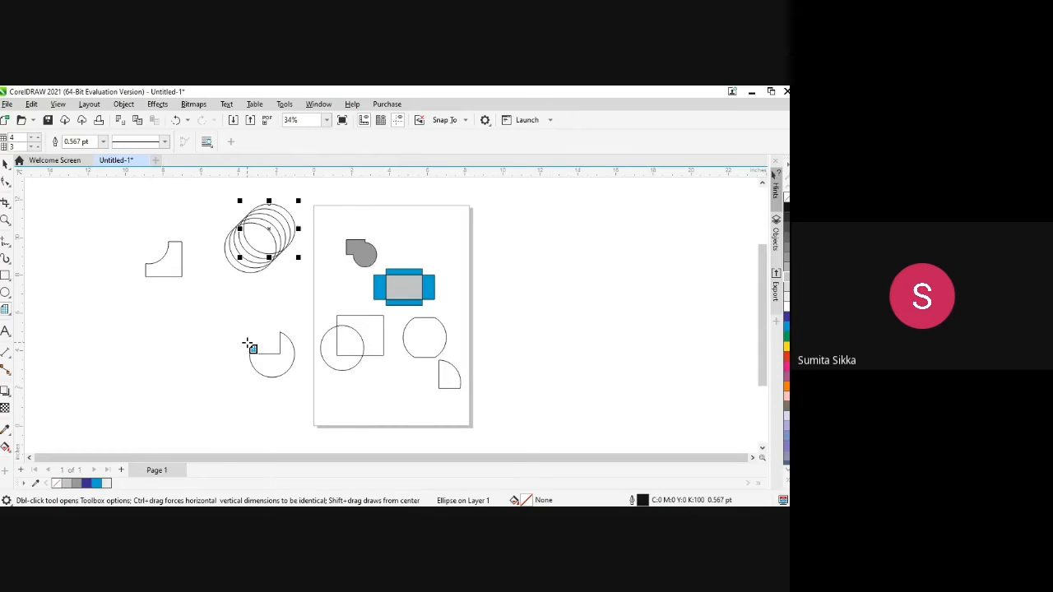
key(z)
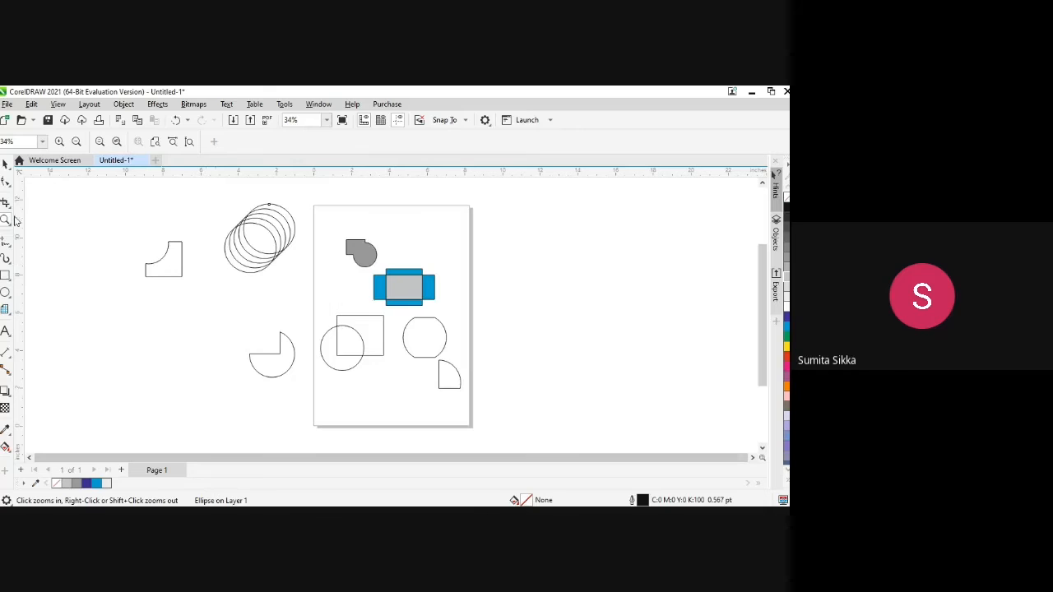
Step: Move the last duplicate below the notched rectangle and make a concentric copy inside it scaled to 77.3%
click(5, 164)
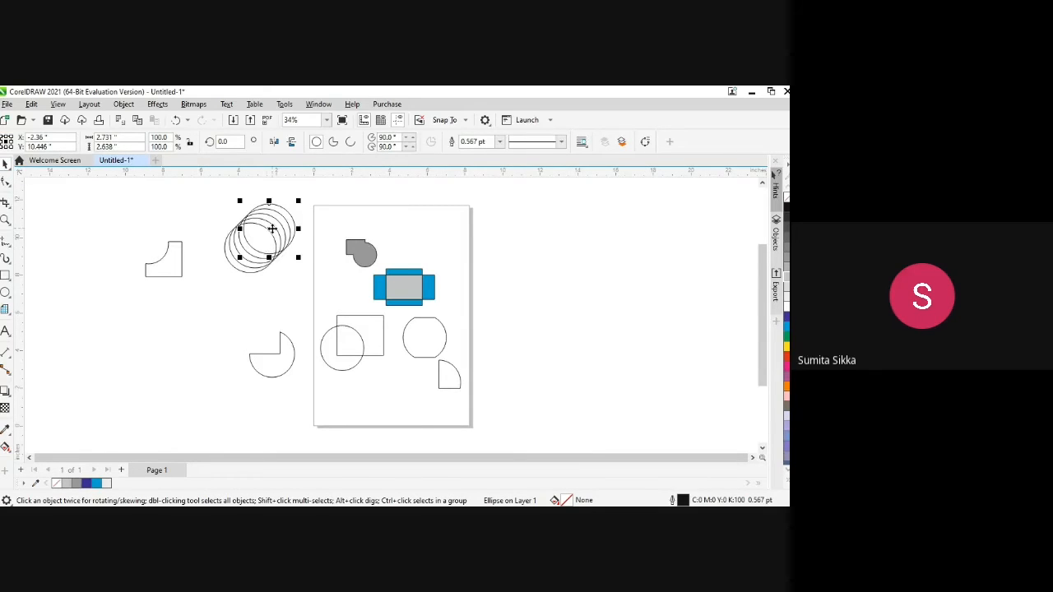
drag(271, 231, 194, 324)
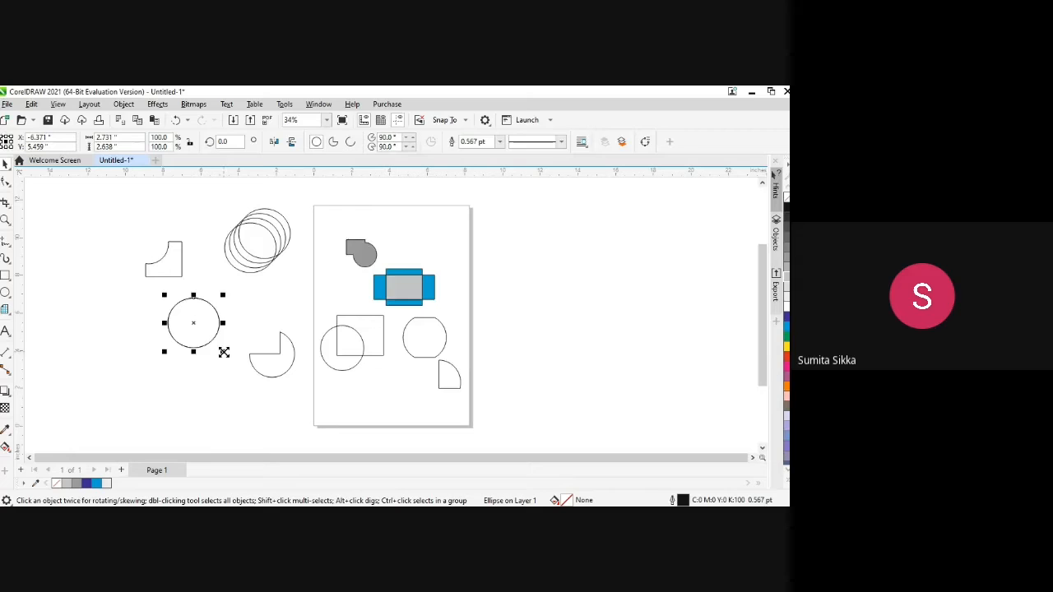
drag(224, 352, 218, 348)
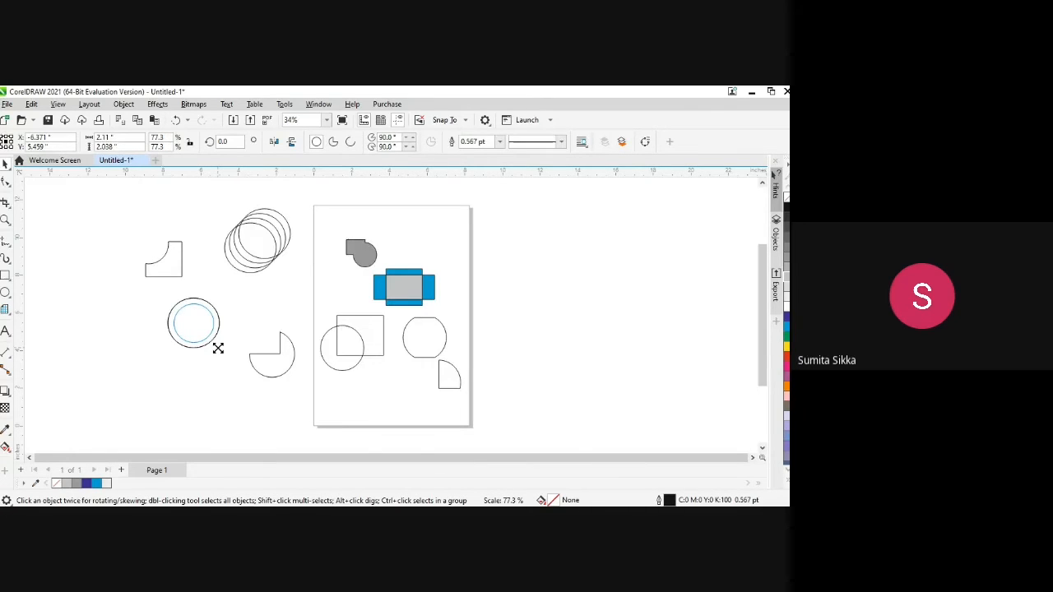
drag(218, 348, 218, 349)
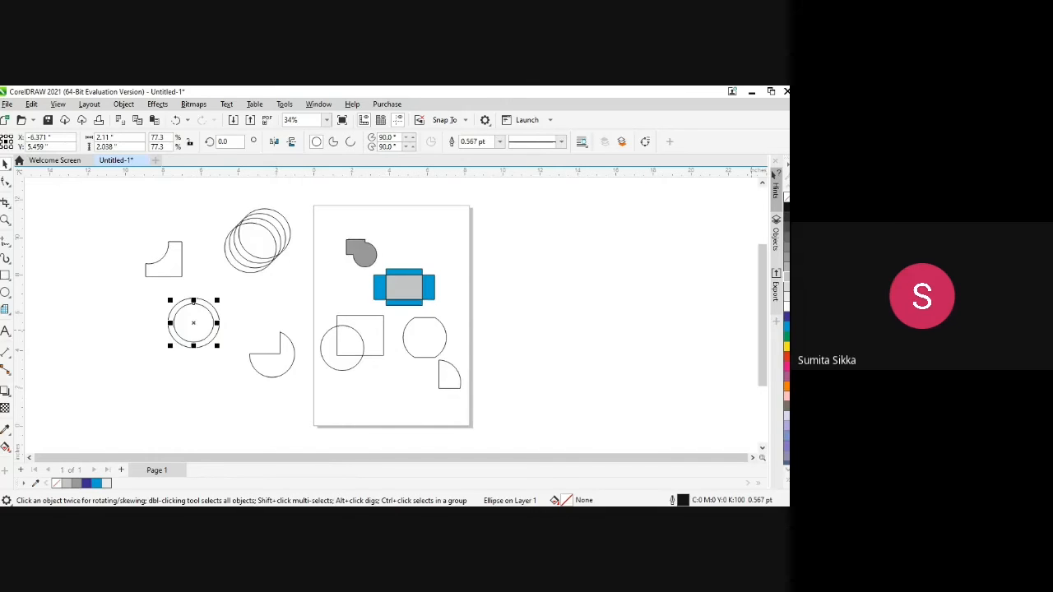
Step: Fill the inner circle with 10% black and the outer circle with 70% black
click(785, 301)
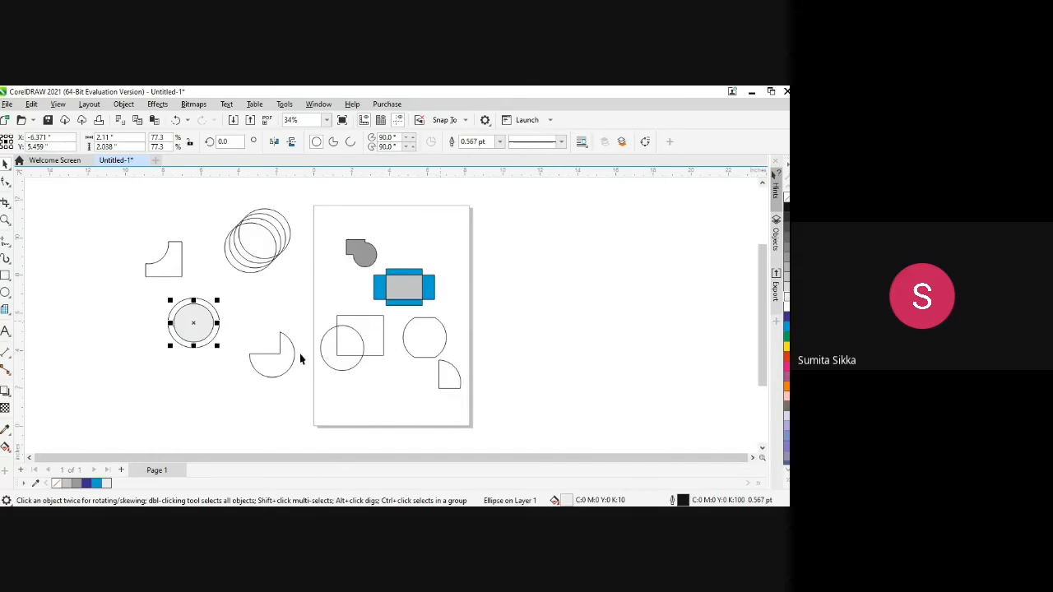
click(208, 350)
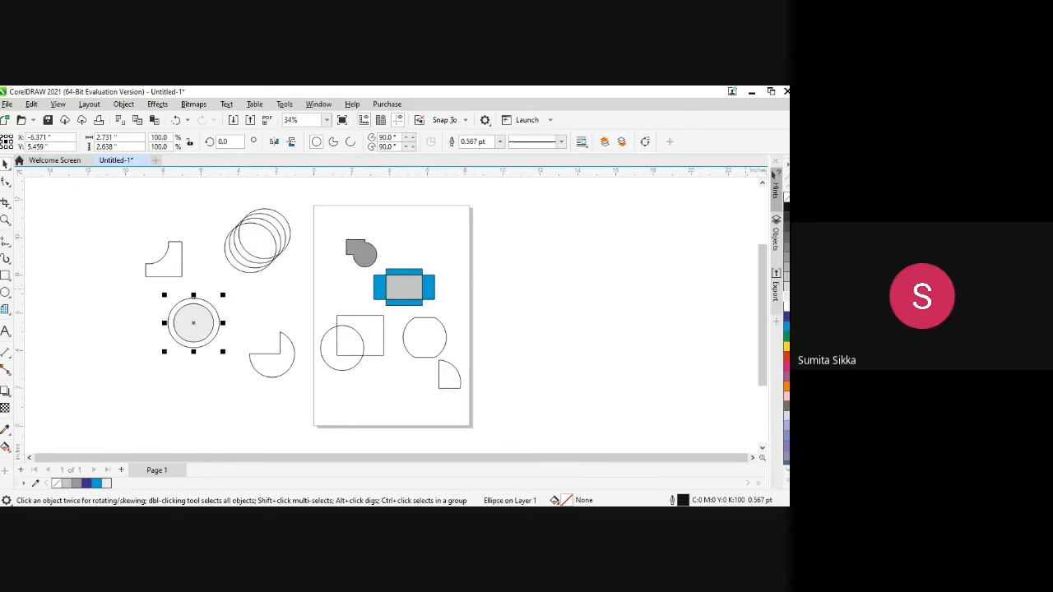
click(785, 247)
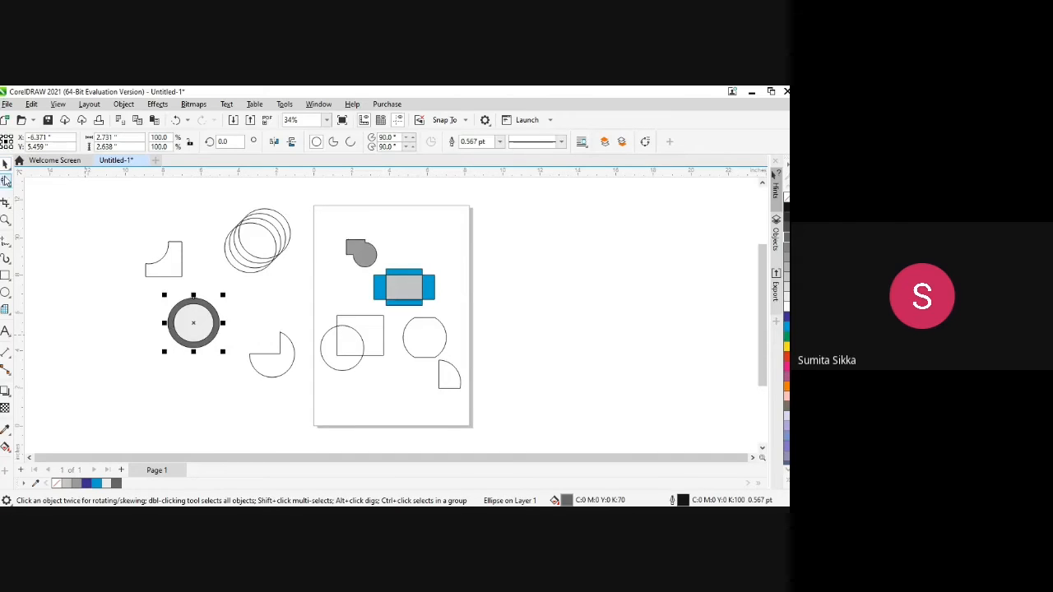
Step: Combine the two concentric circles into a ring and move it slightly up and to the right
drag(146, 289, 224, 359)
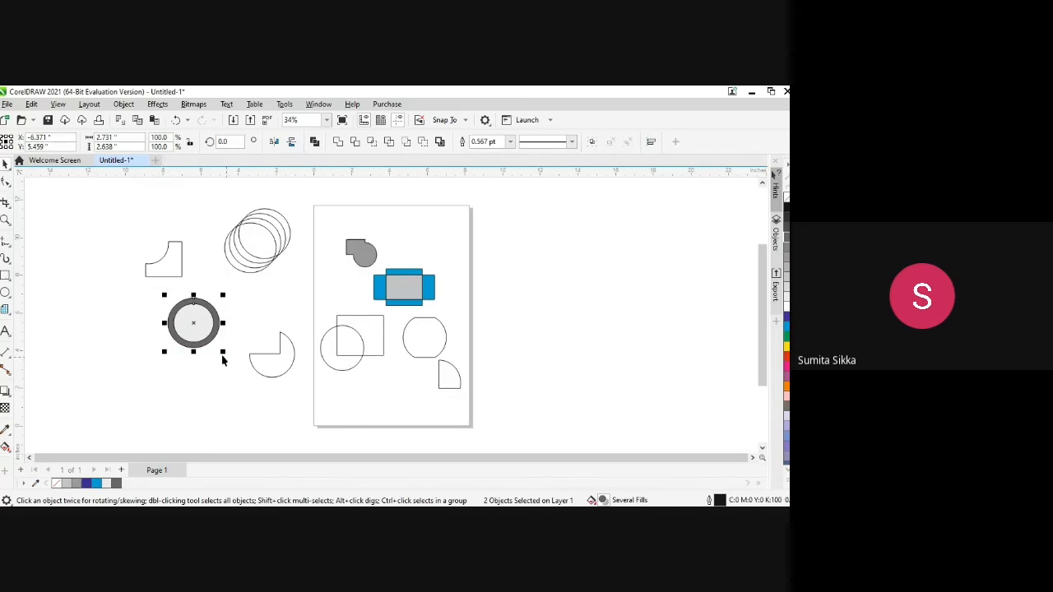
click(313, 143)
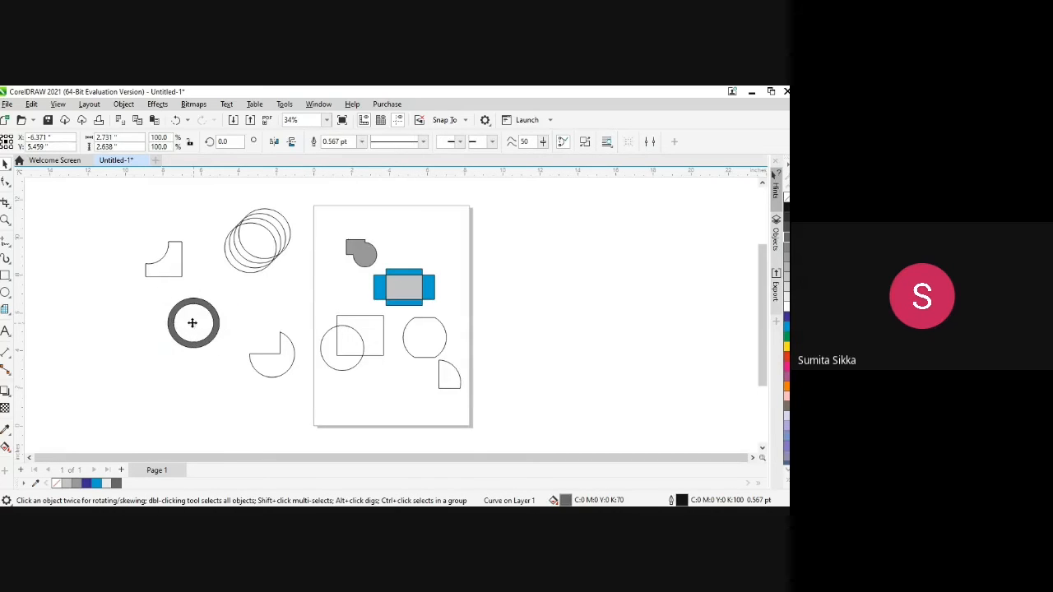
drag(192, 321, 219, 316)
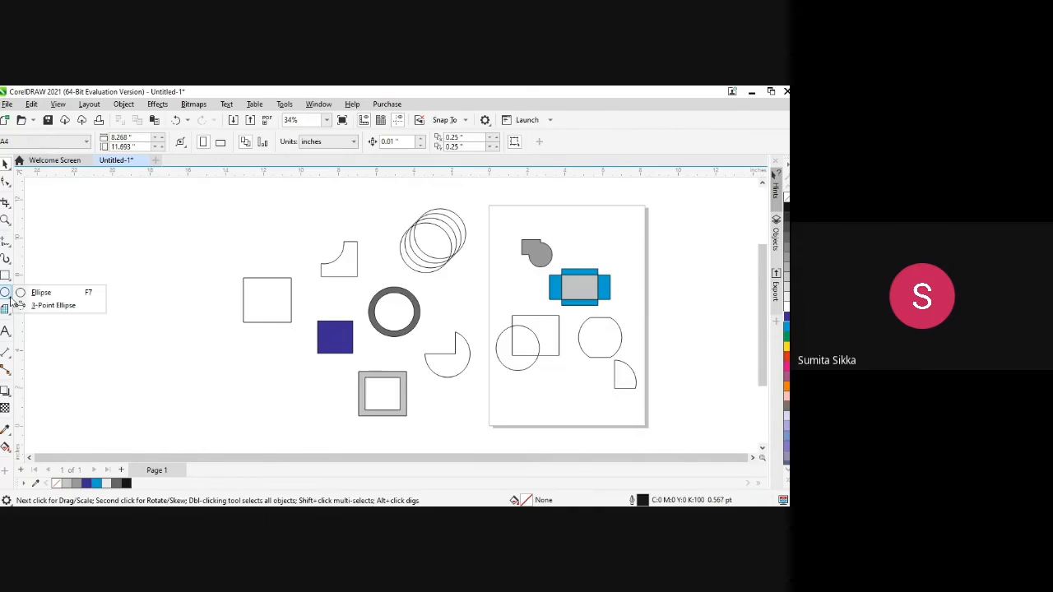
click(71, 354)
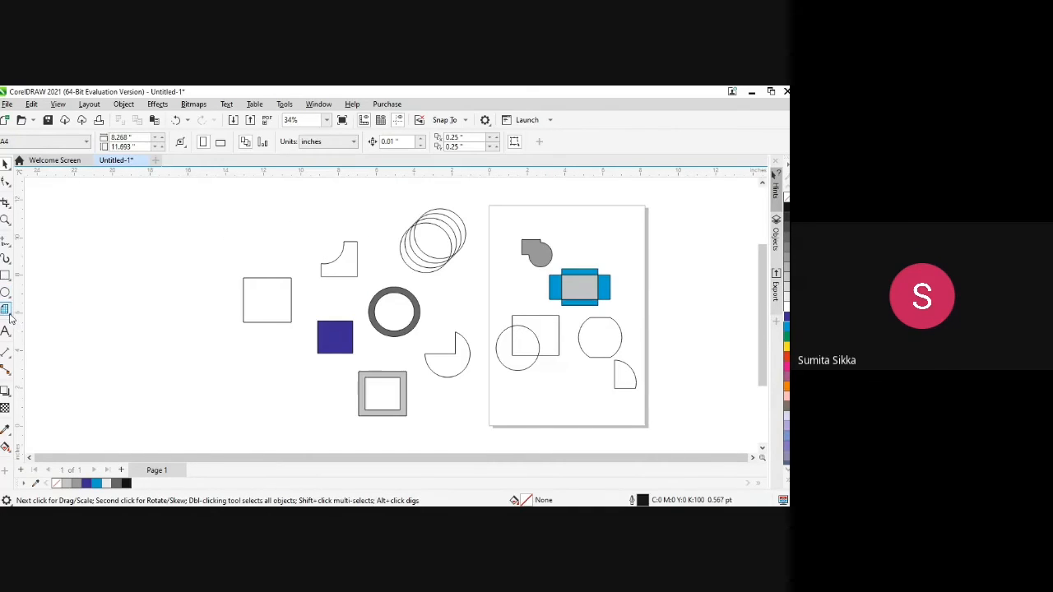
click(9, 312)
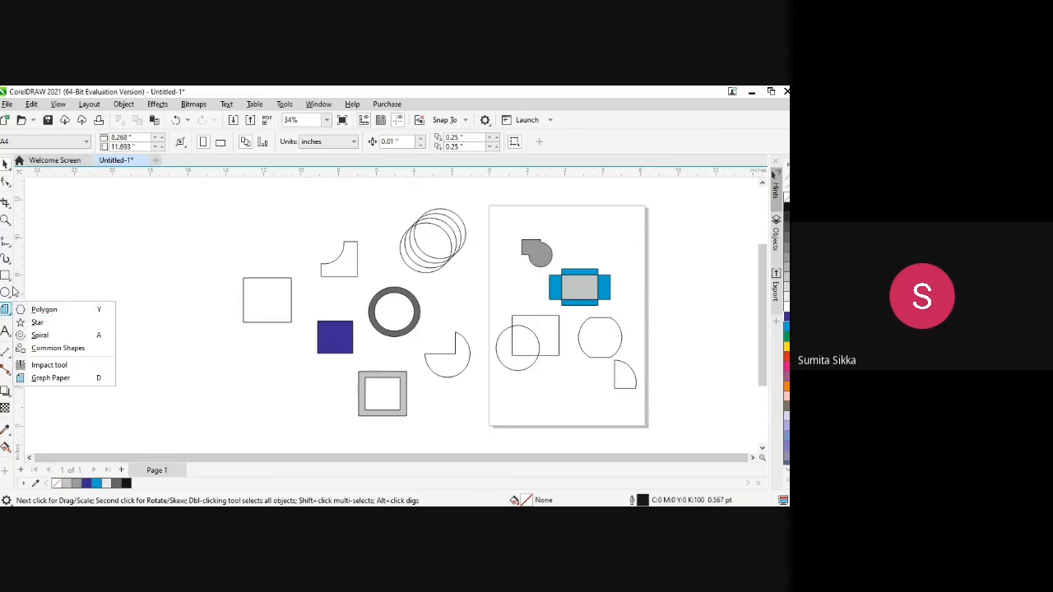
click(8, 260)
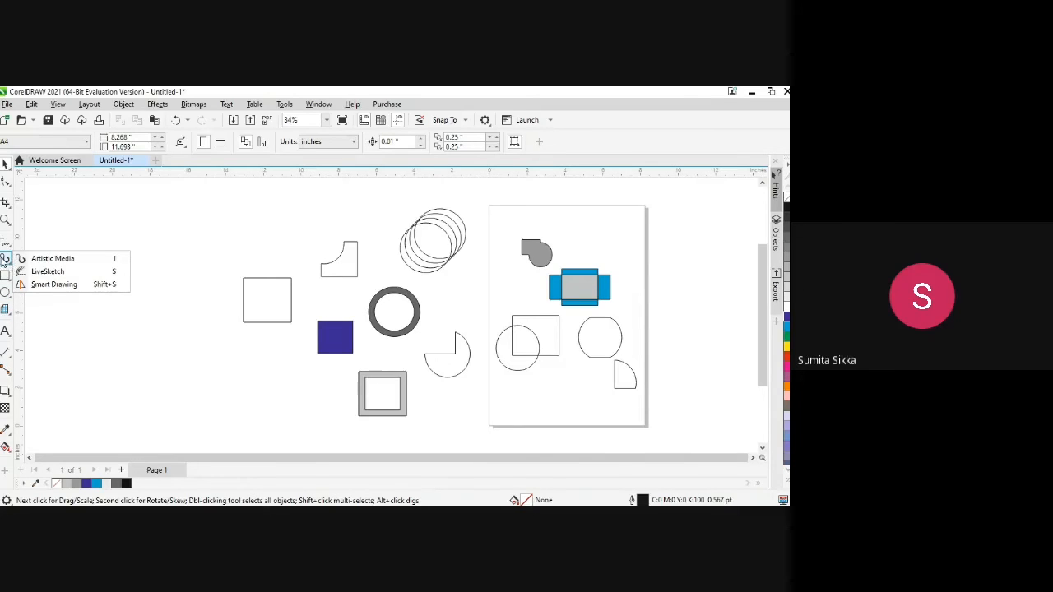
click(10, 274)
click(10, 262)
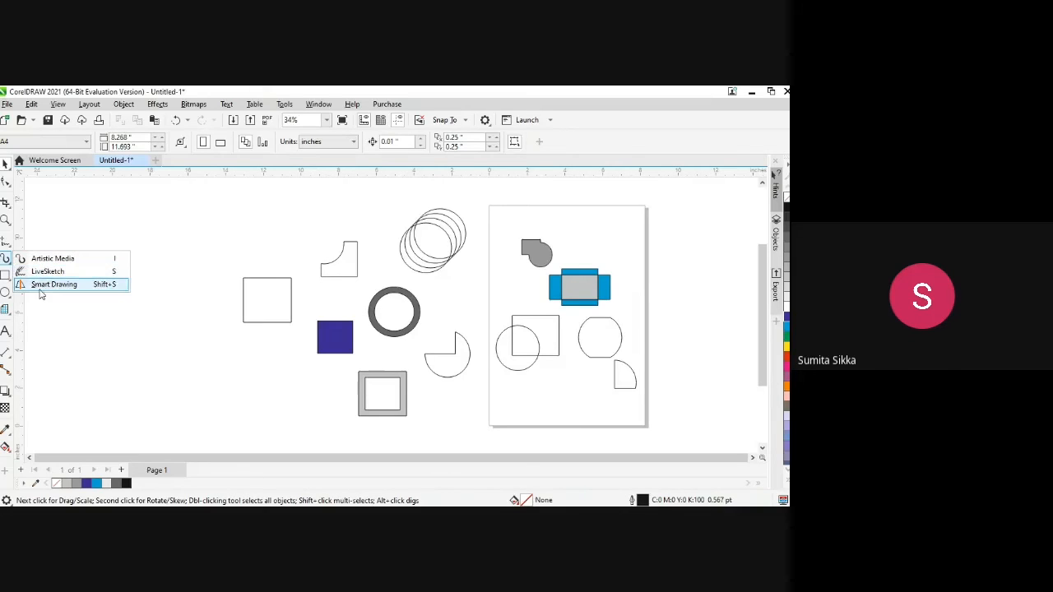
click(8, 294)
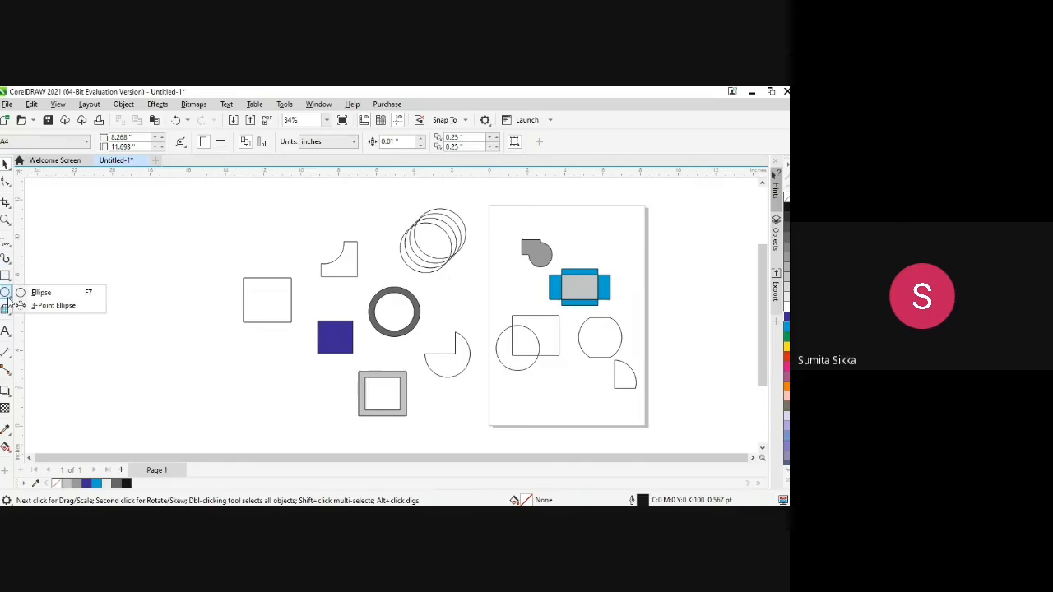
click(9, 281)
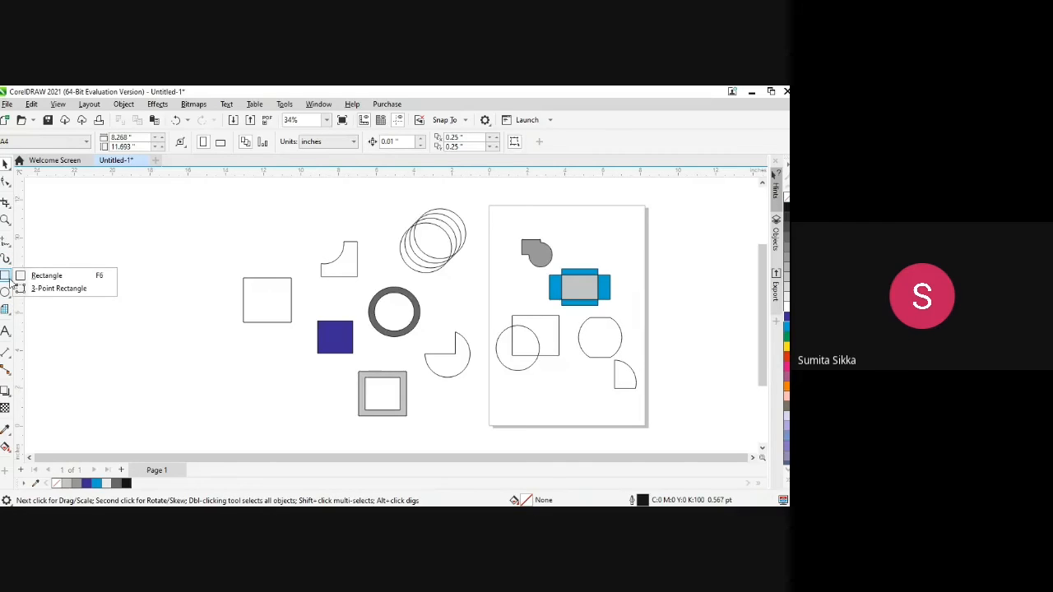
mouse_move(9, 314)
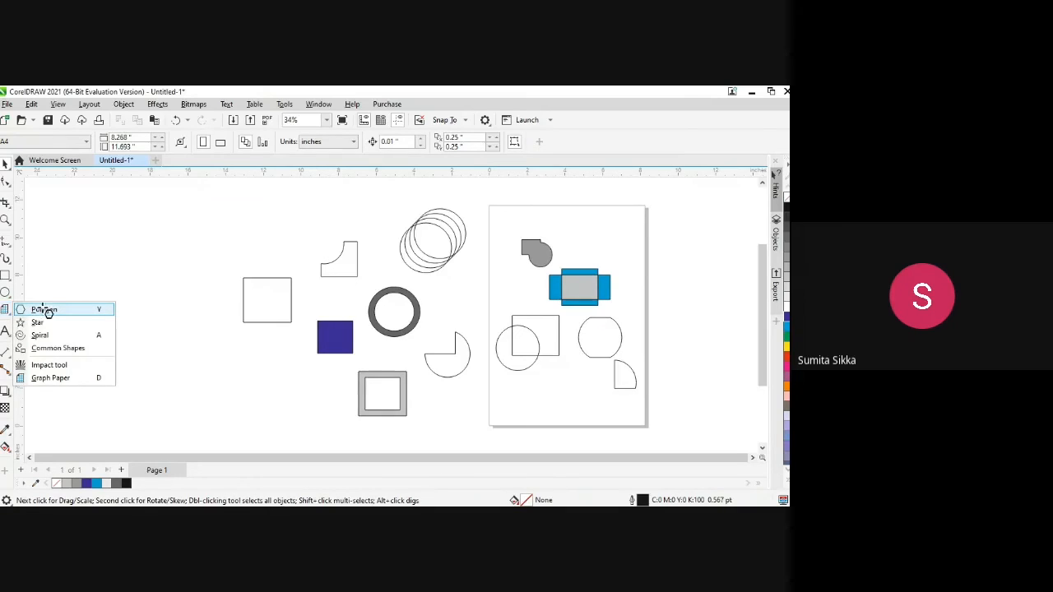
click(44, 310)
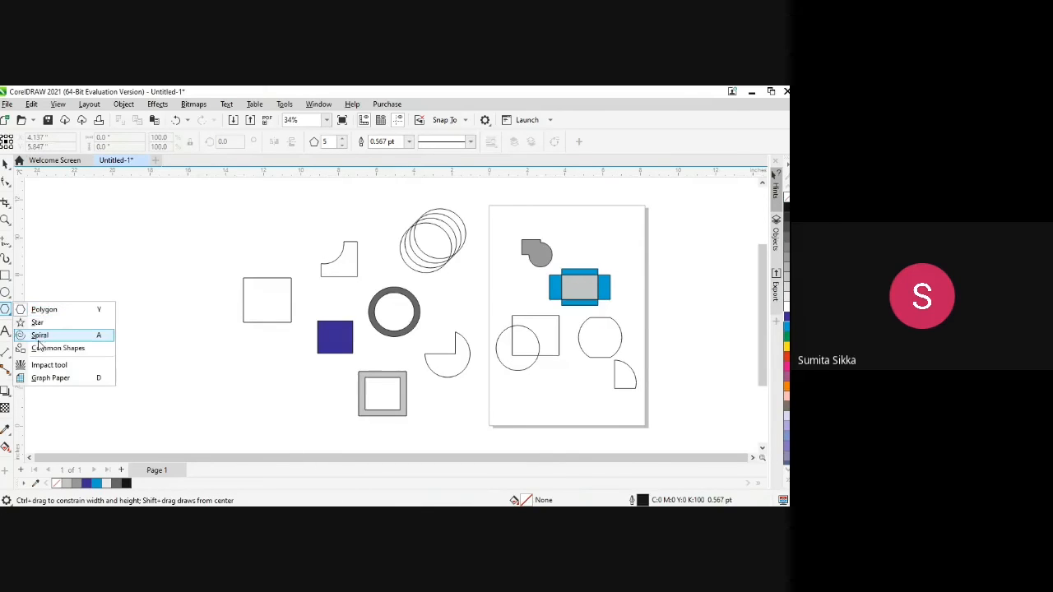
click(40, 337)
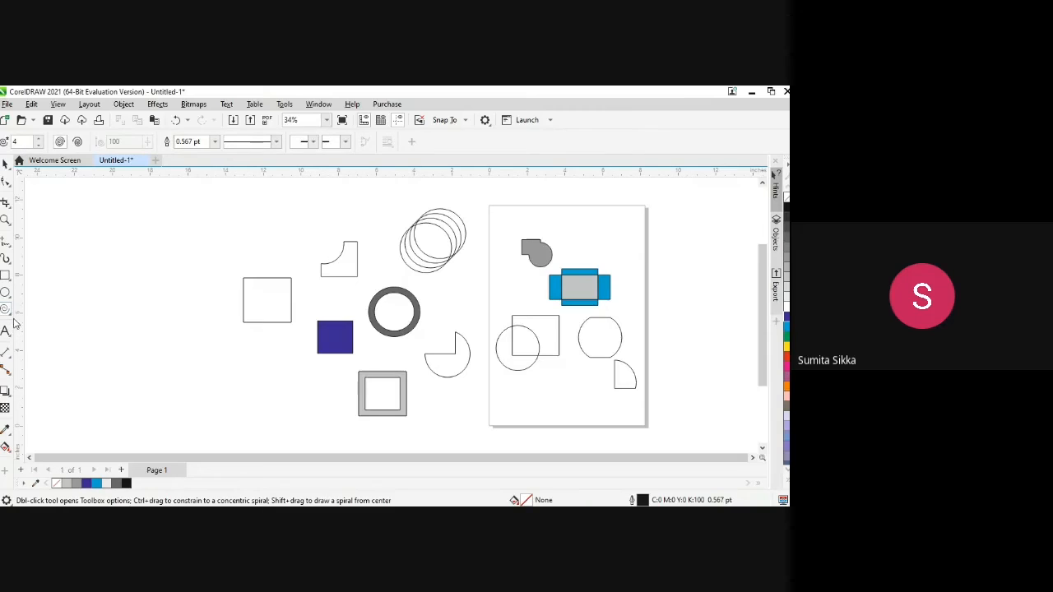
Step: Draw a five-sided polygon about 3.01 by 2.64 in in the empty area at the far left of the shapes
click(12, 316)
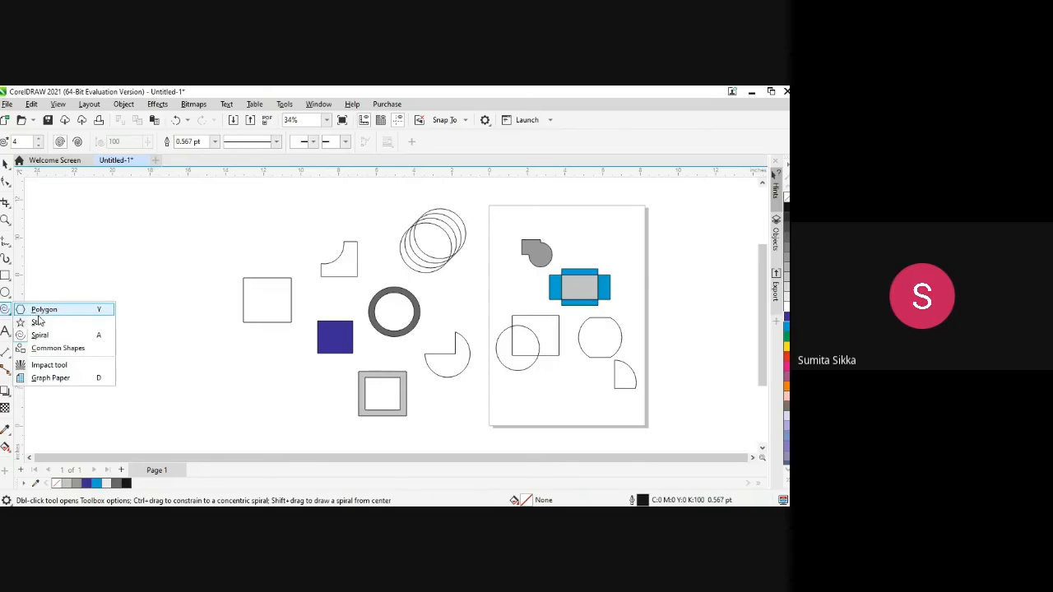
click(43, 313)
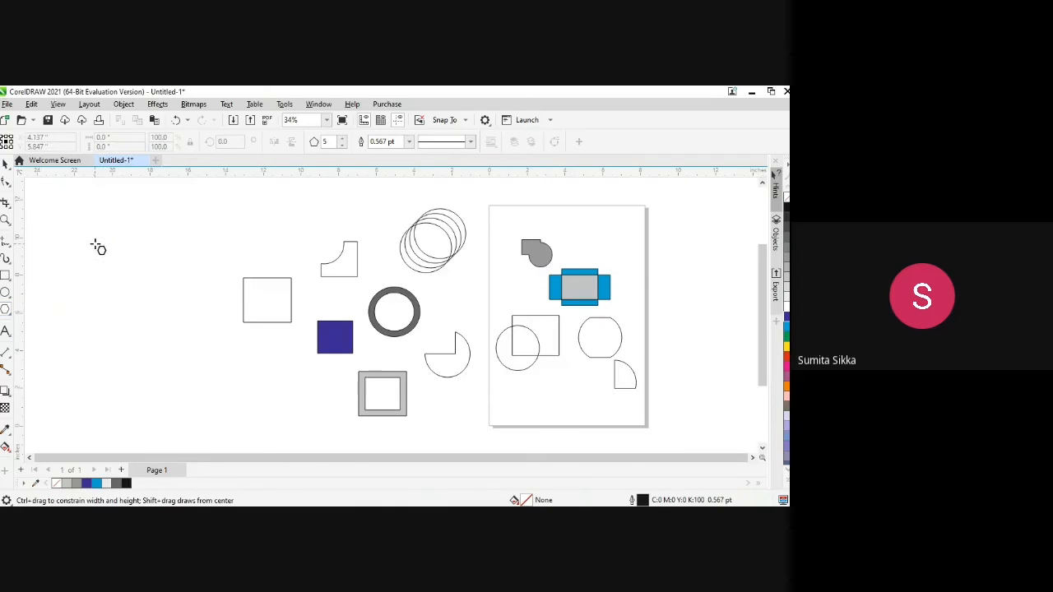
drag(91, 241, 151, 294)
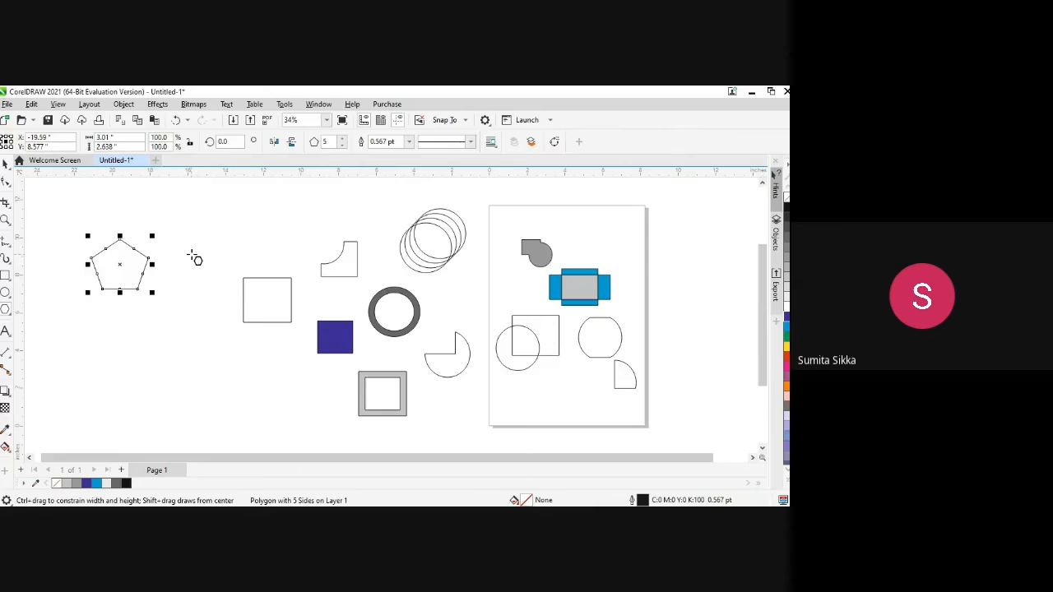
Step: Try out 3, 4 and 5 as the polygon's number of sides
double_click(327, 141)
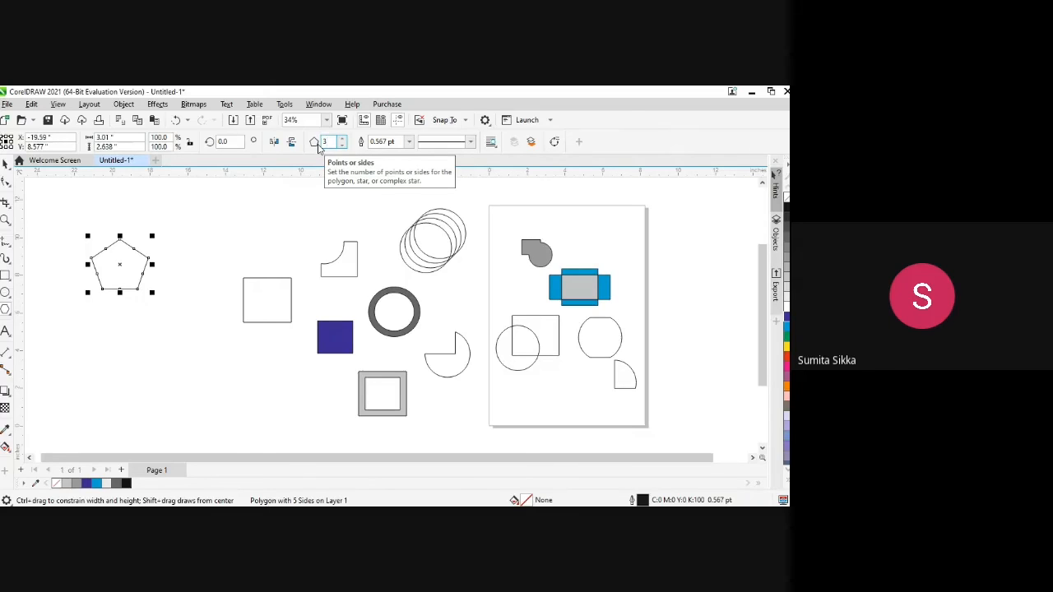
key(Return)
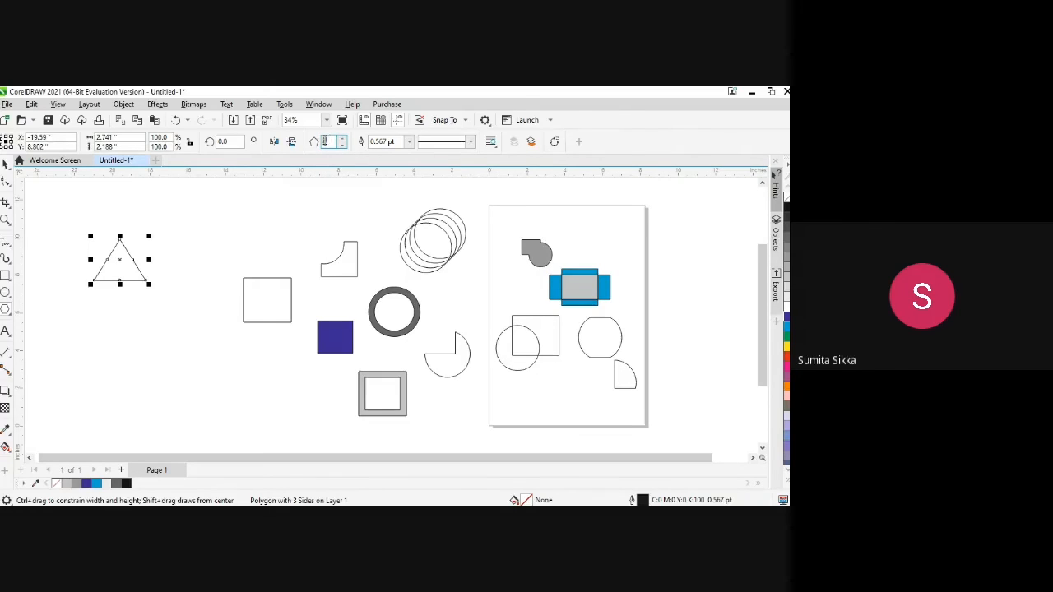
double_click(325, 143)
text(4)
key(Return)
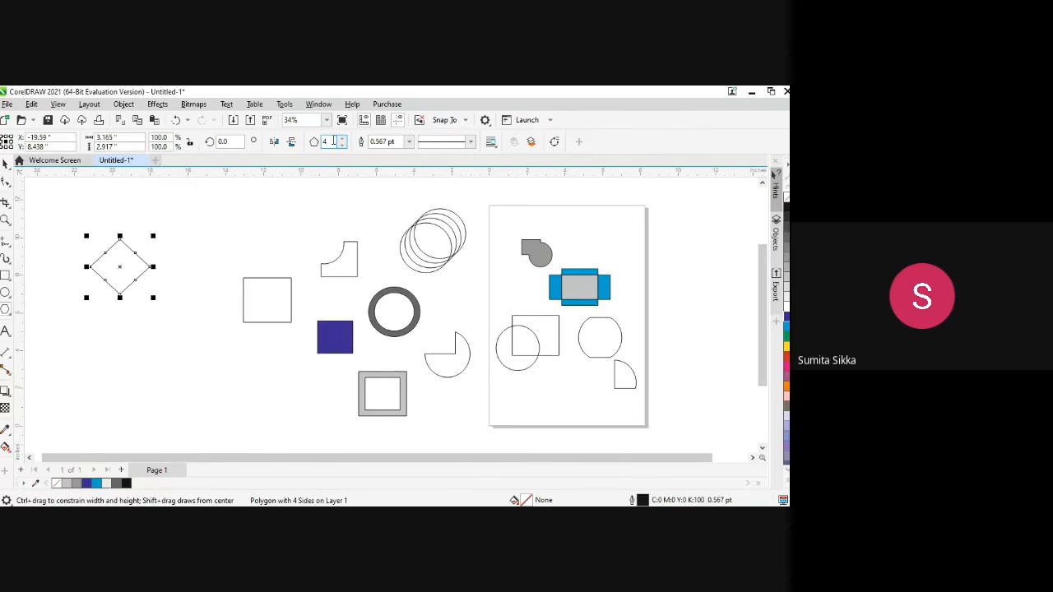
text(5)
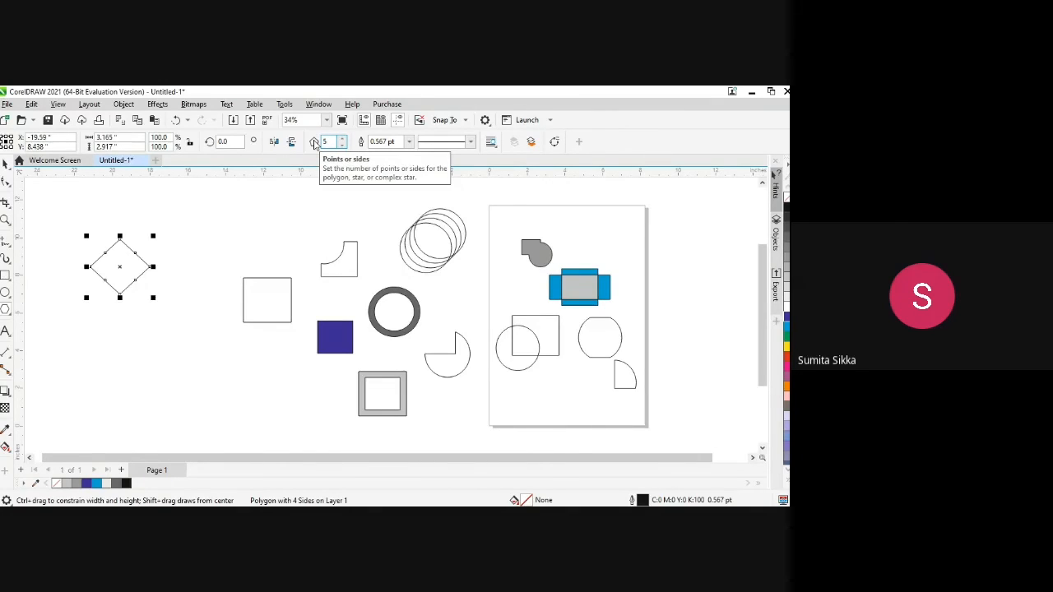
key(Return)
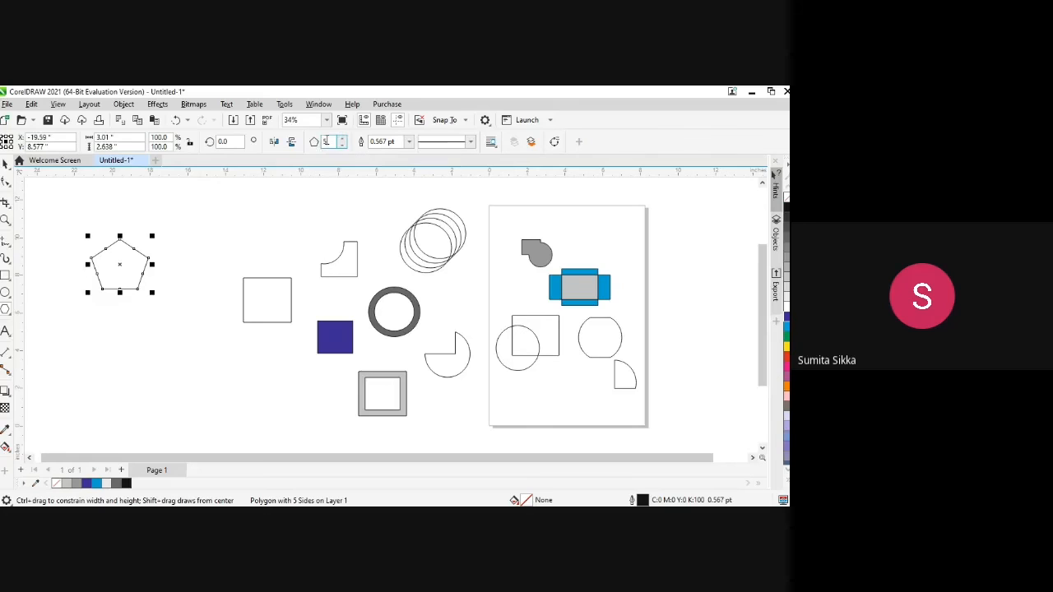
Step: Set the polygon's number of sides to 6, 7 and finally 8
double_click(323, 143)
text(6)
key(Return)
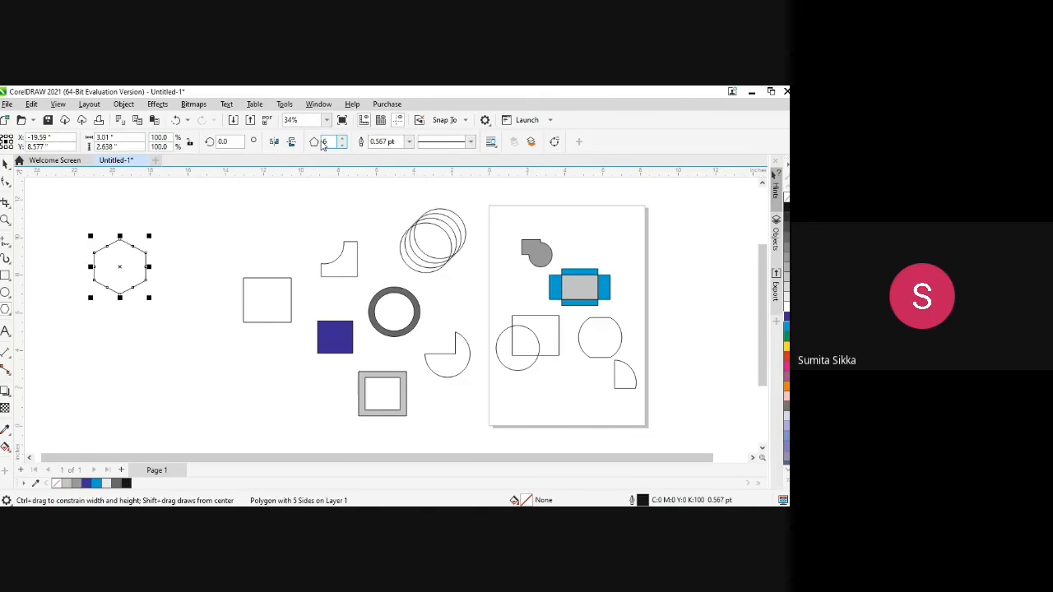
double_click(324, 142)
text(7)
key(Return)
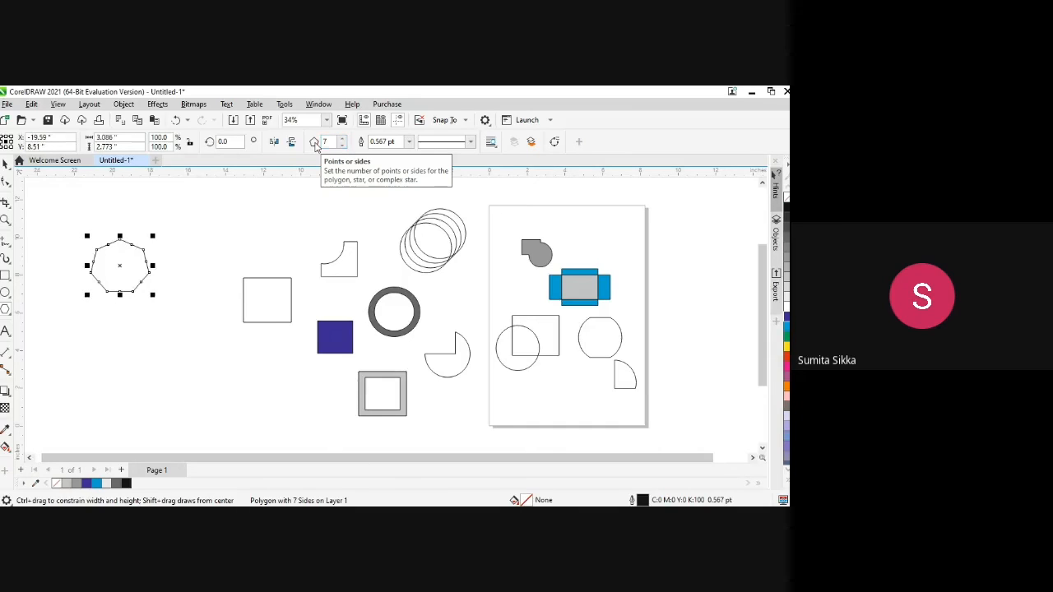
double_click(324, 143)
text(8)
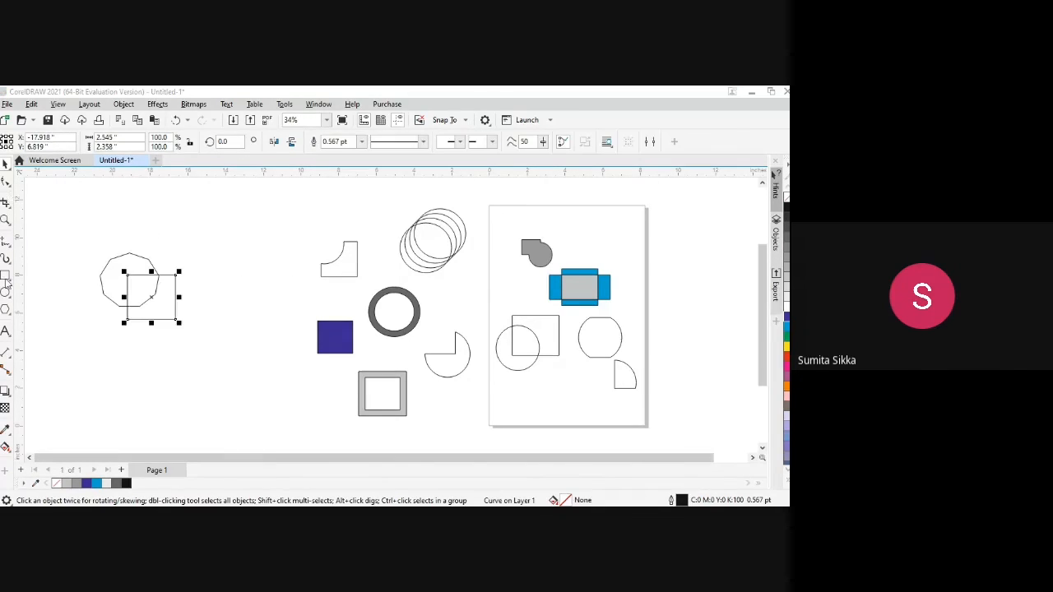
Step: Draw a rectangle about 3.38 by 3.13 in between the polygon and the notched shape
click(5, 280)
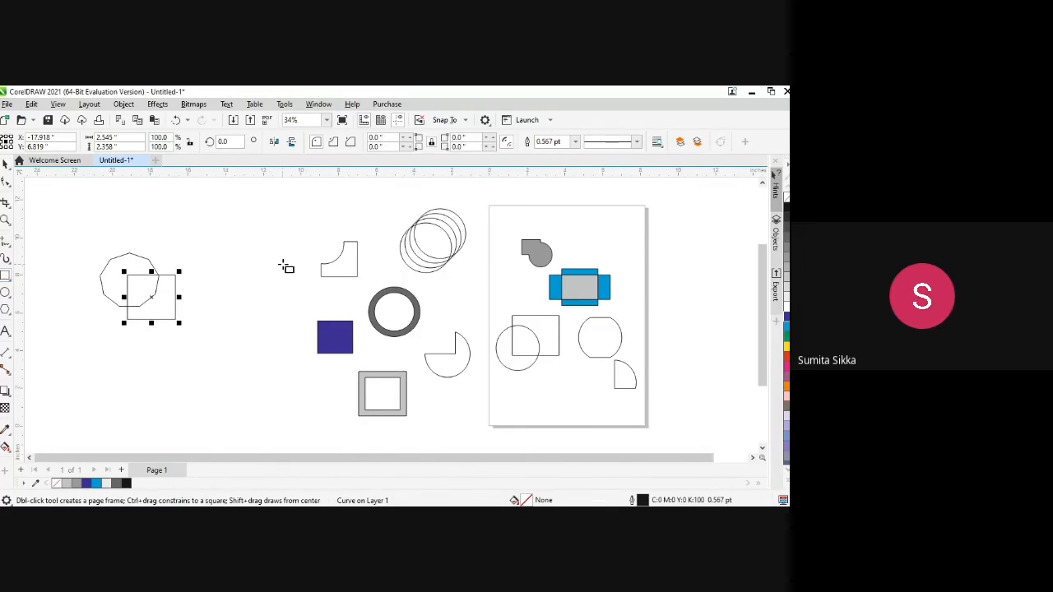
drag(213, 223, 282, 288)
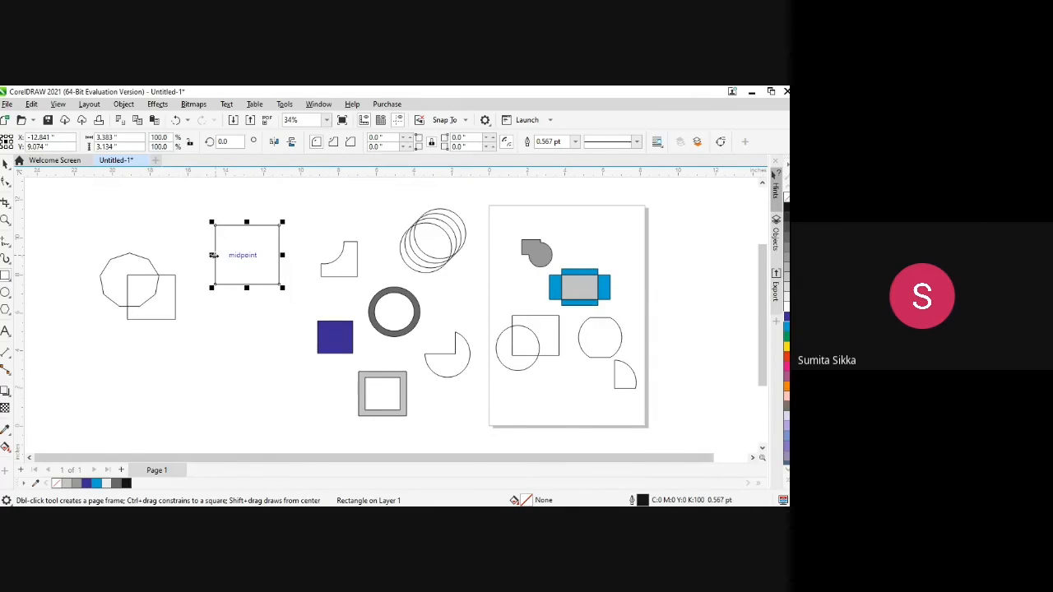
Step: Lay a half-width copy over the rectangle's right half and a half-height copy over its upper half
key(space)
drag(213, 254, 242, 255)
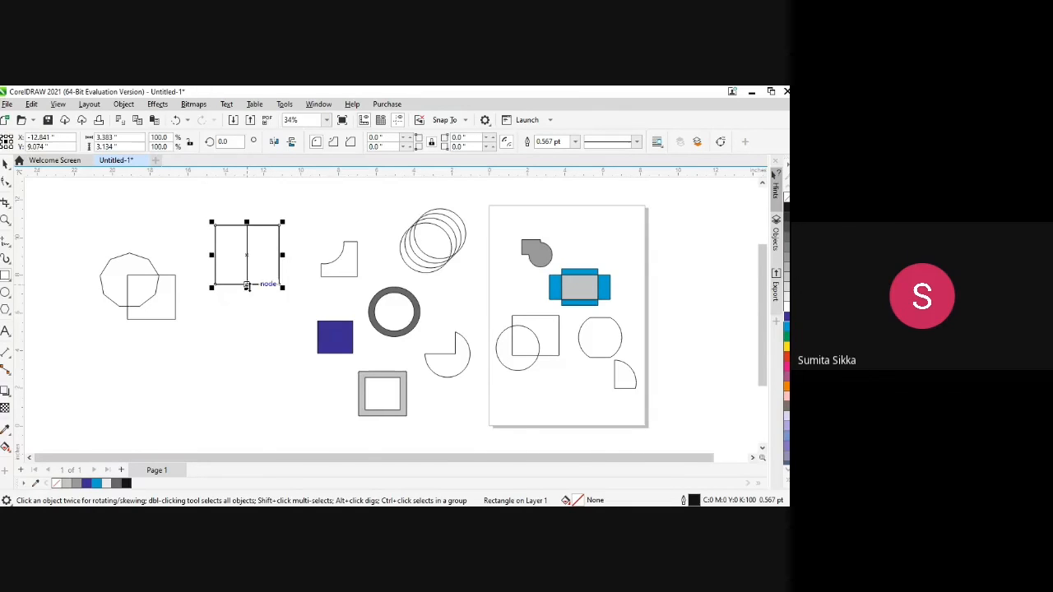
click(248, 287)
drag(247, 287, 247, 258)
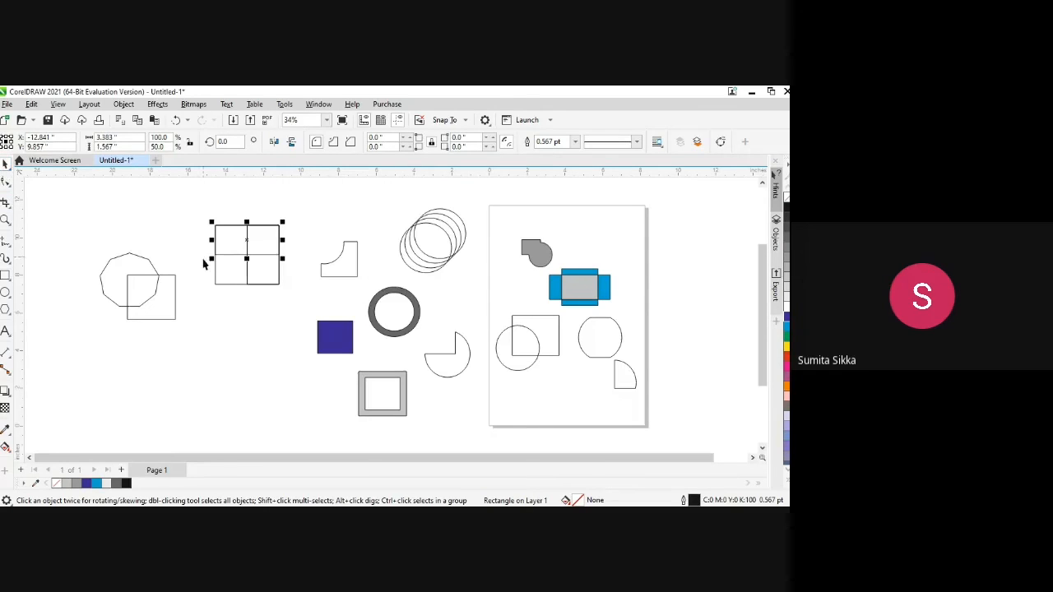
Step: Fill the full rectangle with 10% black, the half-width copy with 60% black and the half-height copy with 80% black
key(ctrl+z)
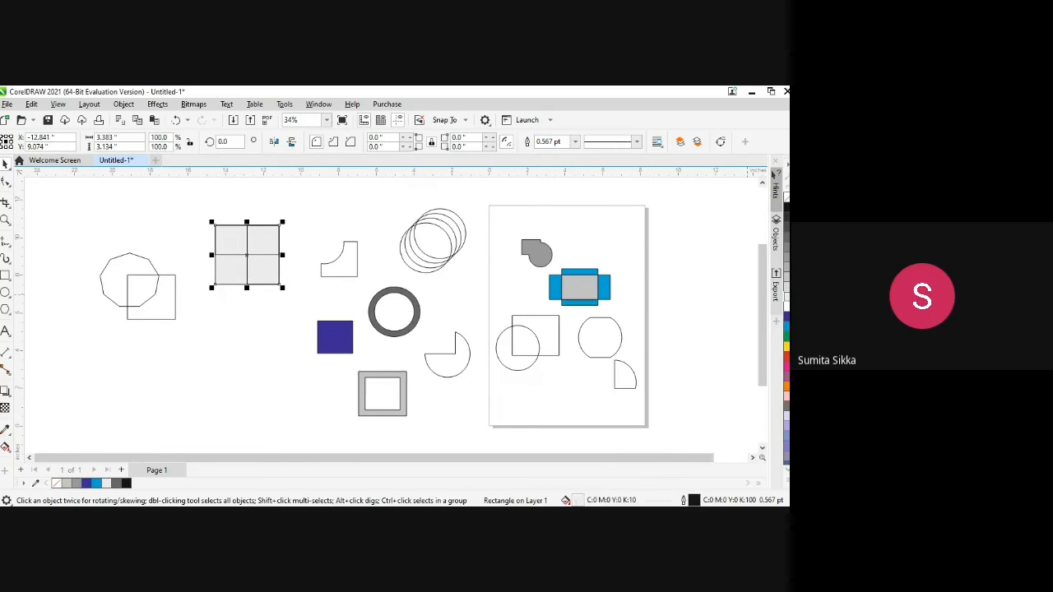
click(271, 270)
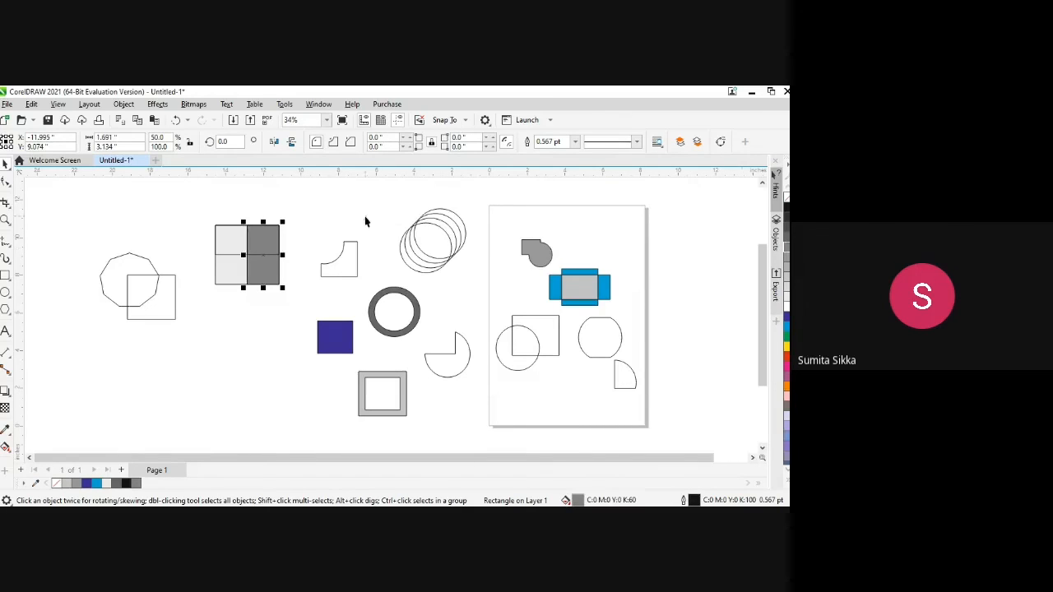
click(224, 247)
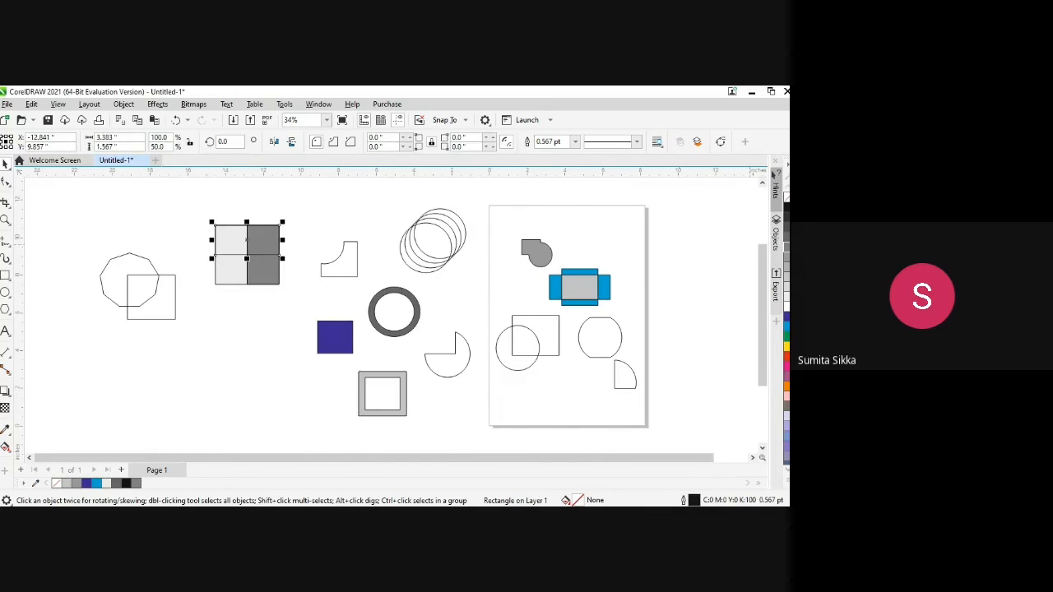
click(785, 232)
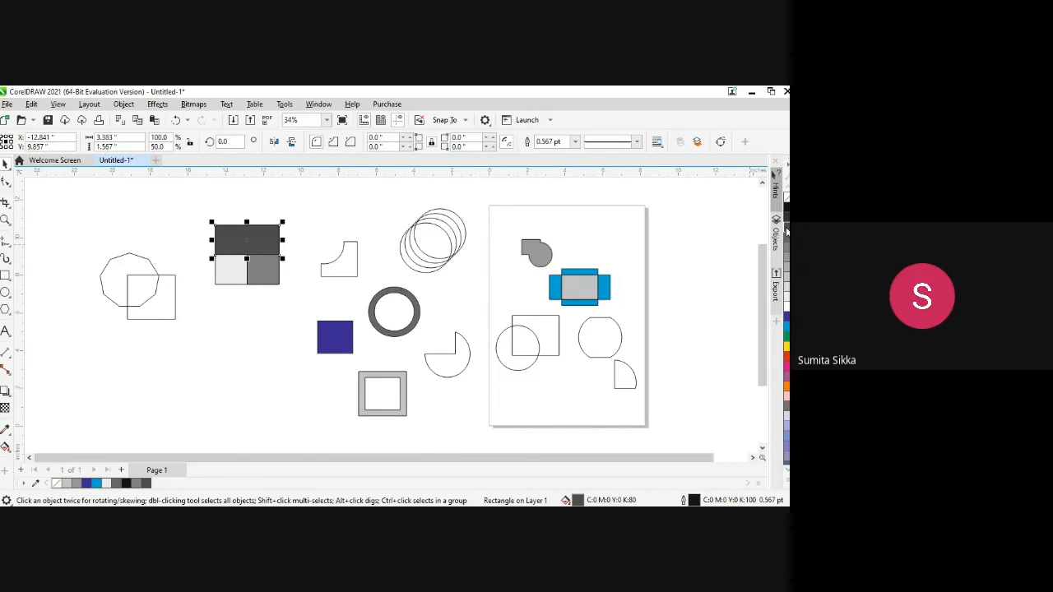
click(273, 277)
click(220, 271)
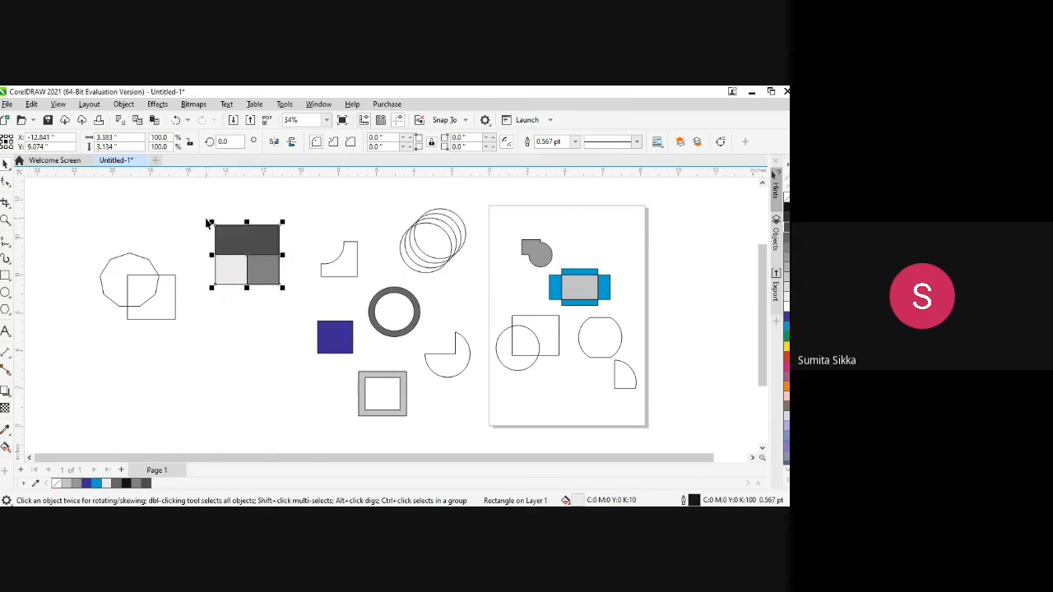
Step: Try intersecting the three filled rectangles and moving the resulting square below them
drag(197, 202, 296, 311)
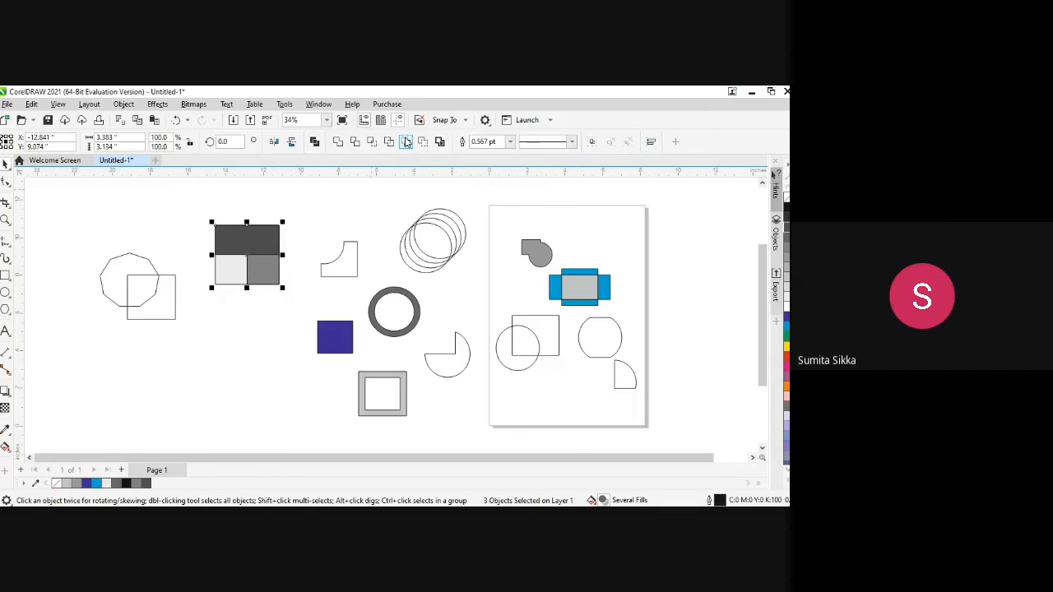
click(371, 143)
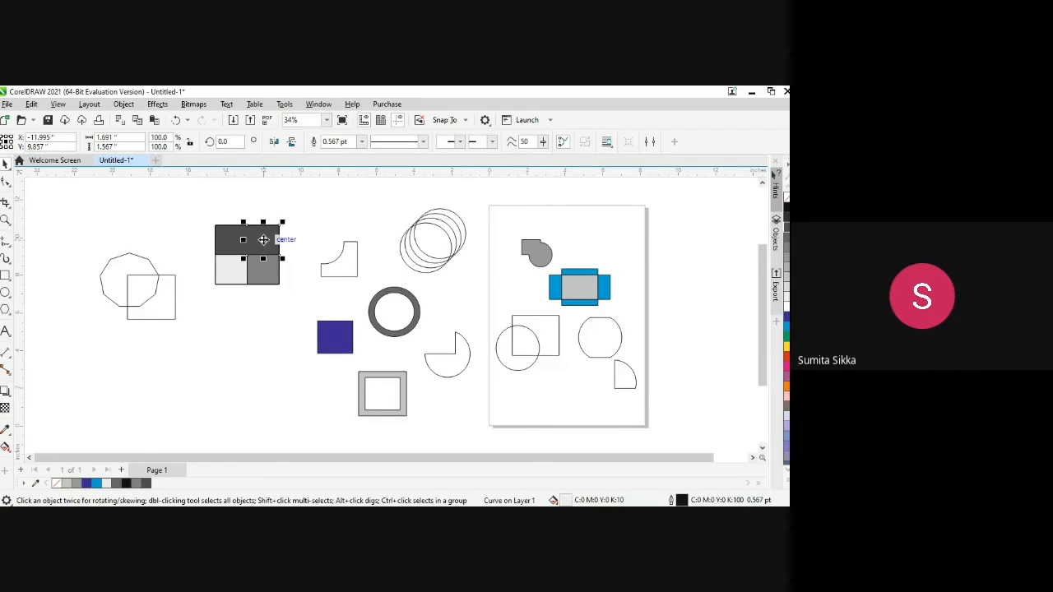
drag(267, 238, 228, 317)
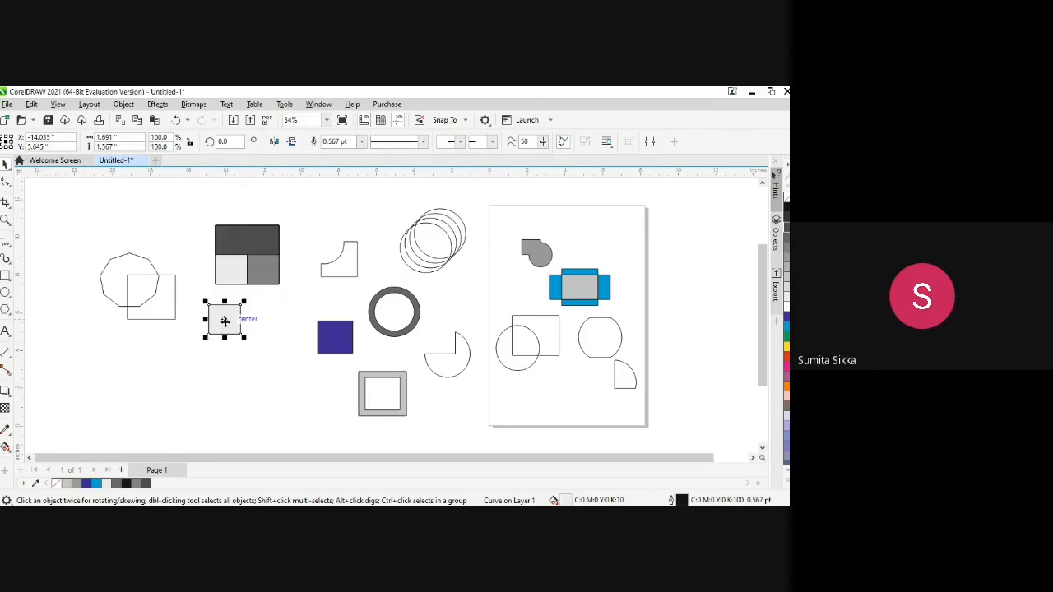
key(ctrl+z)
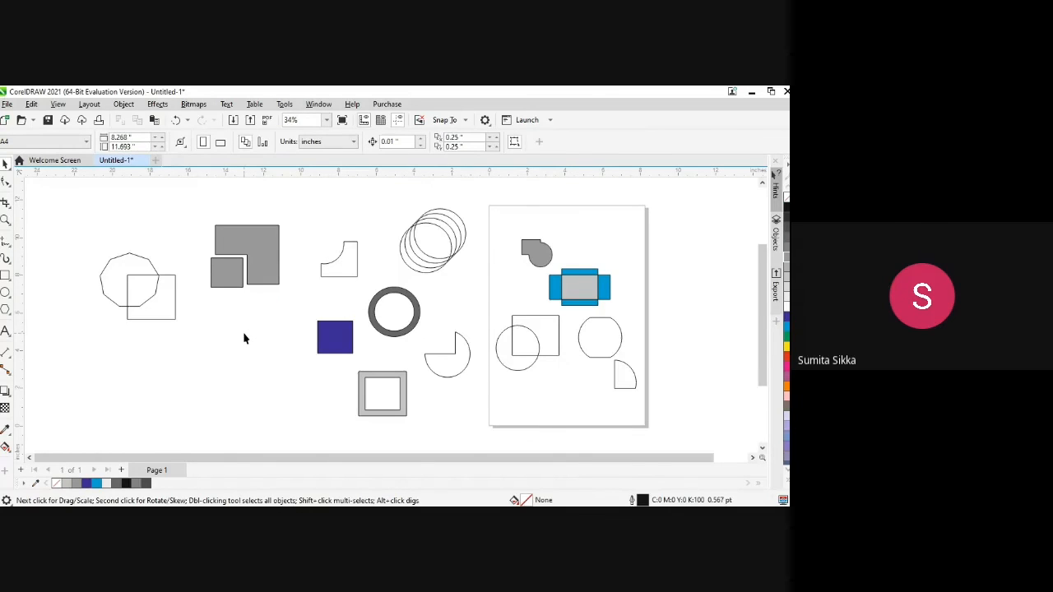